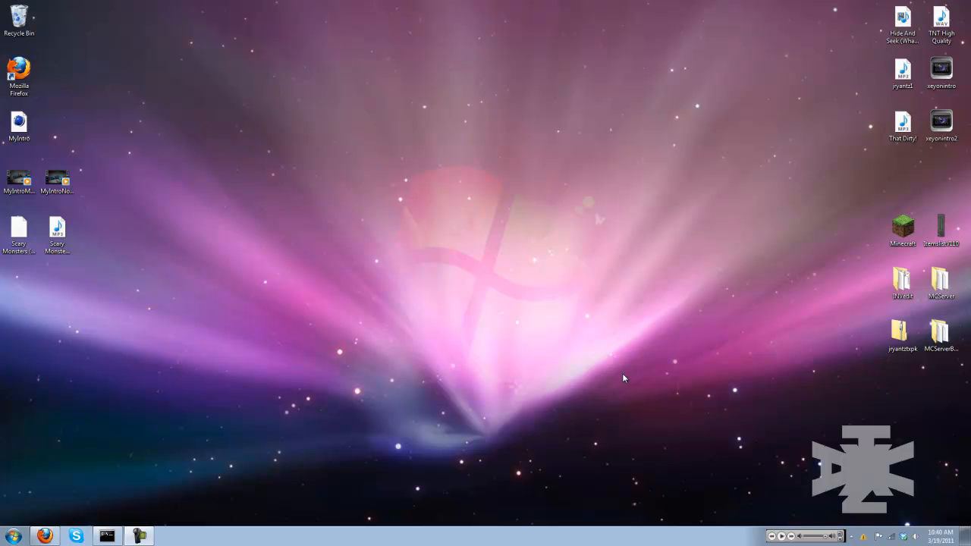
Switch to Firefox to view the XeyonTV YouTube channel, and minimize the browser
left_click(41, 535)
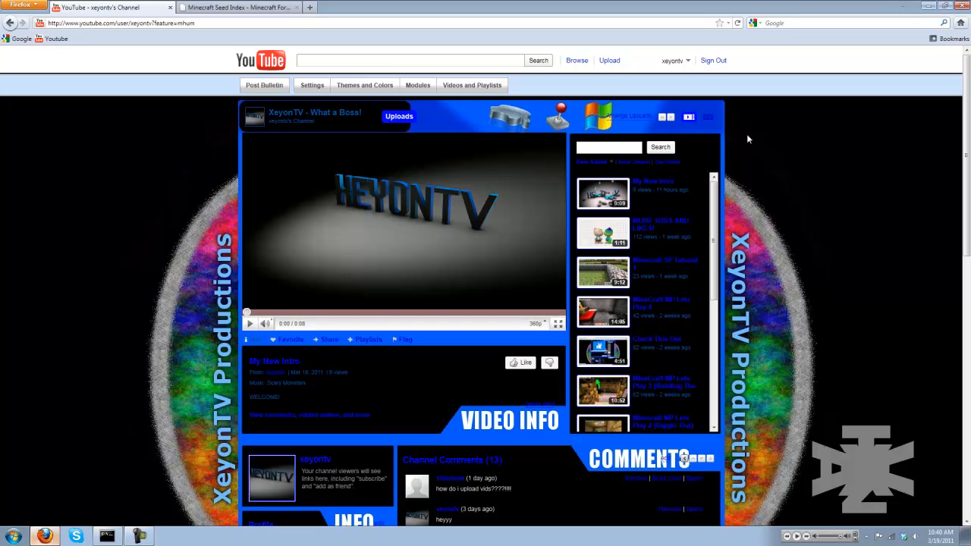
left_click(926, 10)
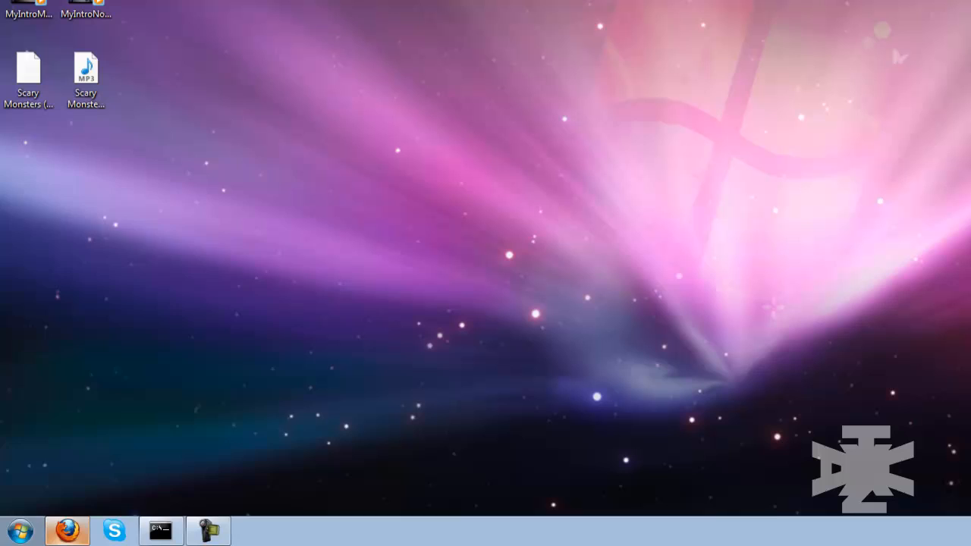
Launch CINEMA 4D from the MAXON program group
left_click(13, 536)
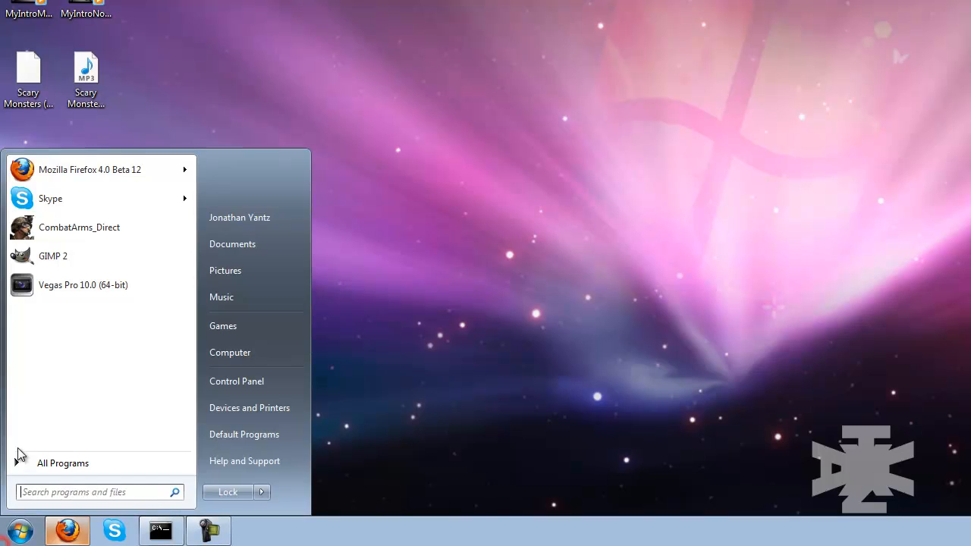
left_click(29, 469)
scroll(69, 338, "down", 4)
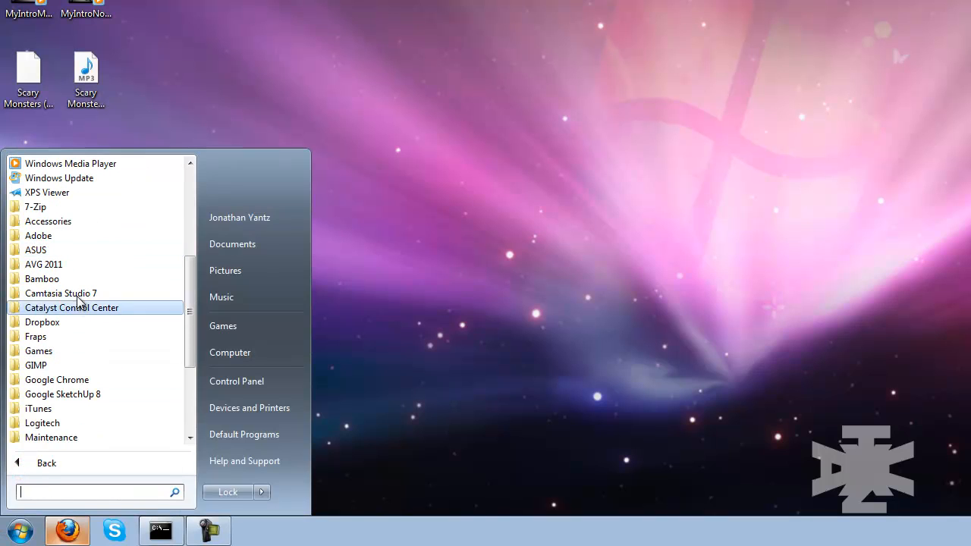
scroll(71, 369, "down", 2)
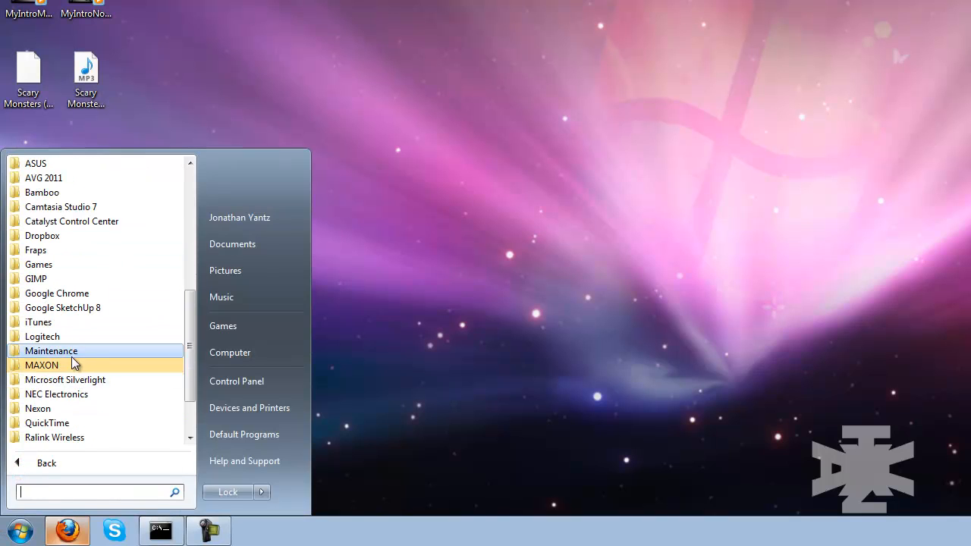
left_click(65, 365)
left_click(74, 379)
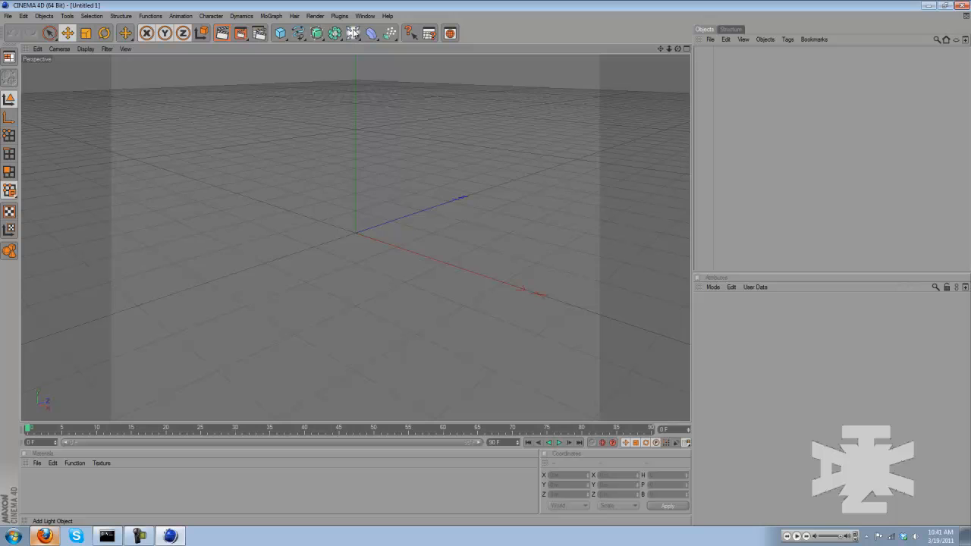
Add a Floor object to the scene and apply a MoGraph Rigid Body tag to it
left_click(353, 33)
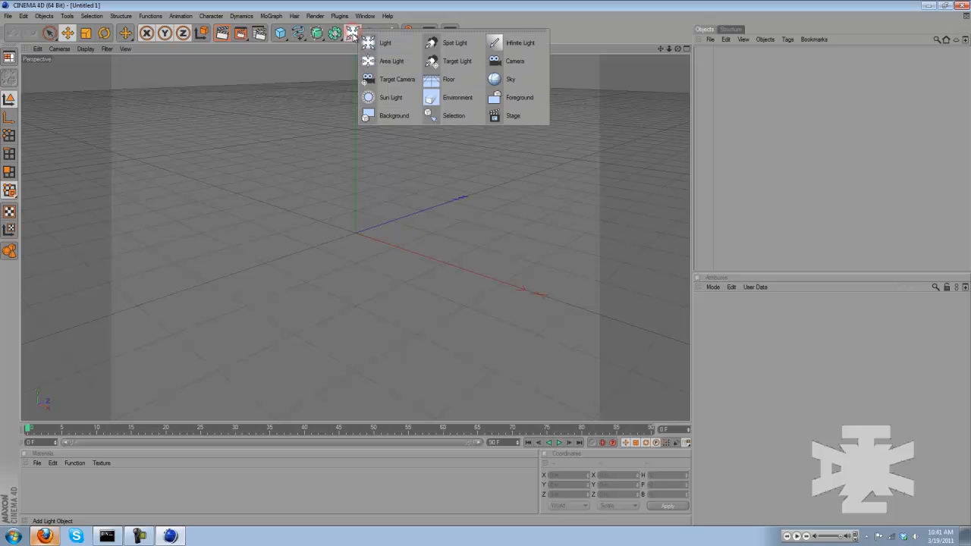
left_click(448, 80)
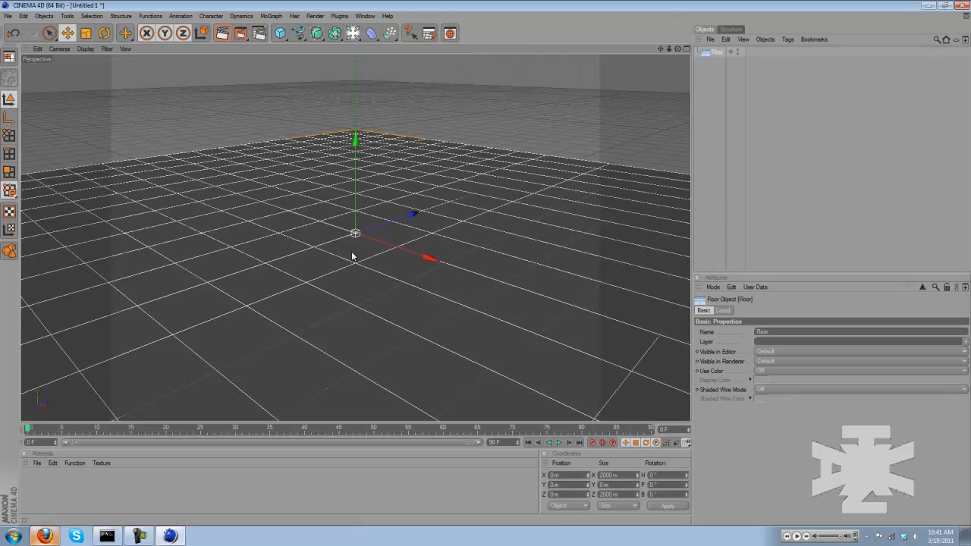
left_click(714, 201)
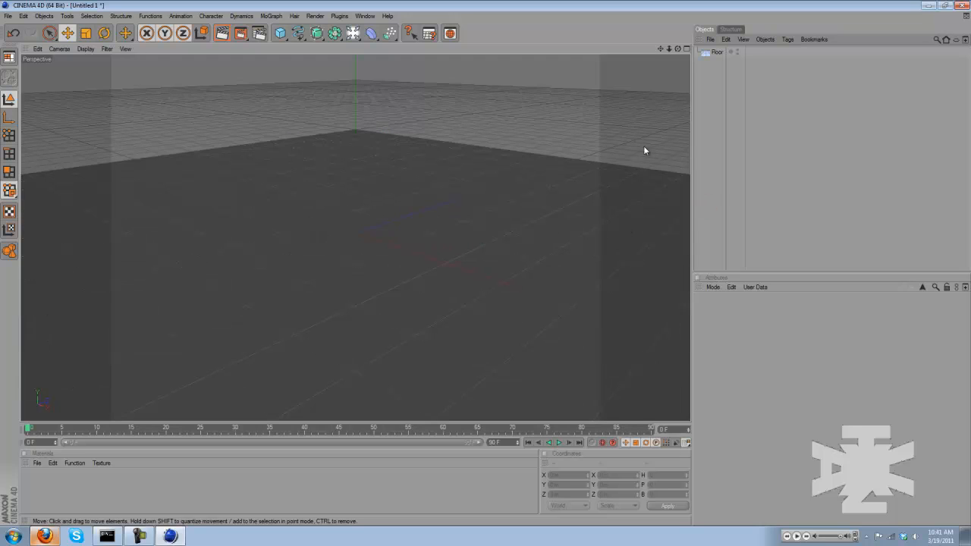
left_click(714, 54)
right_click(716, 55)
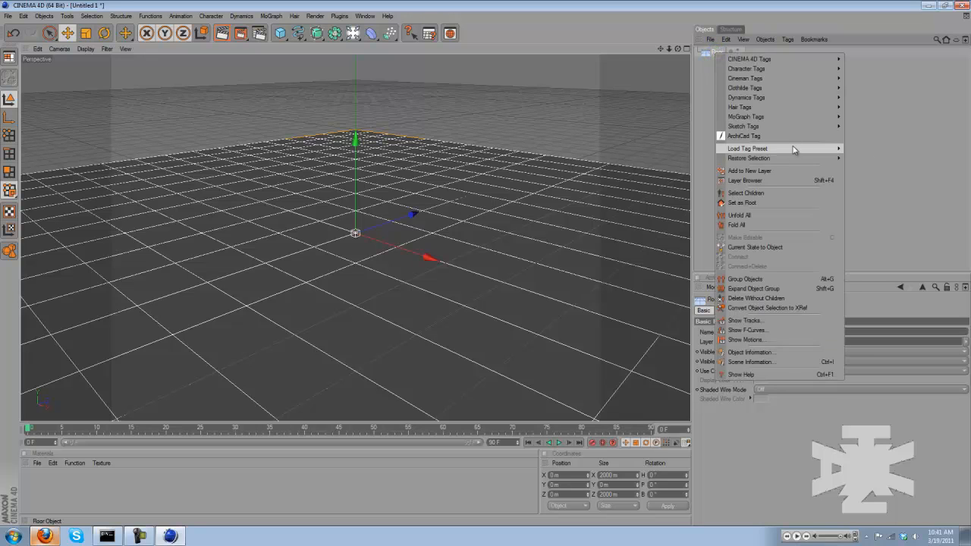
mouse_move(816, 118)
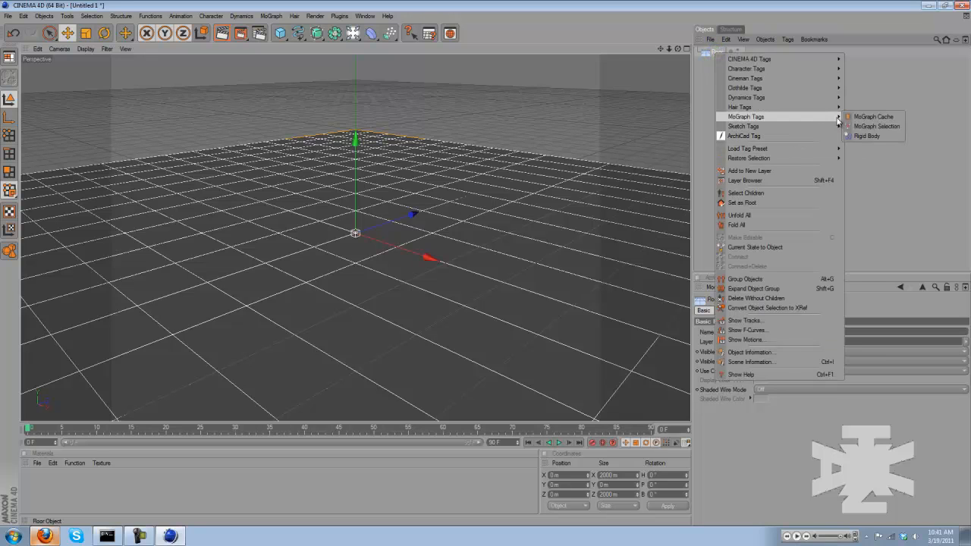
left_click(863, 135)
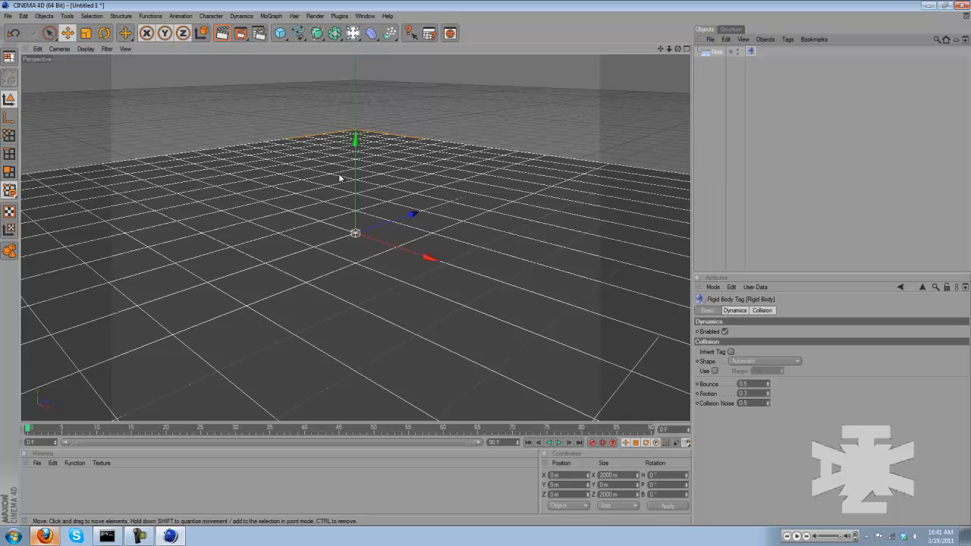
Add a Cube object and raise it to 100 m on the Y axis above the floor
left_click(280, 33)
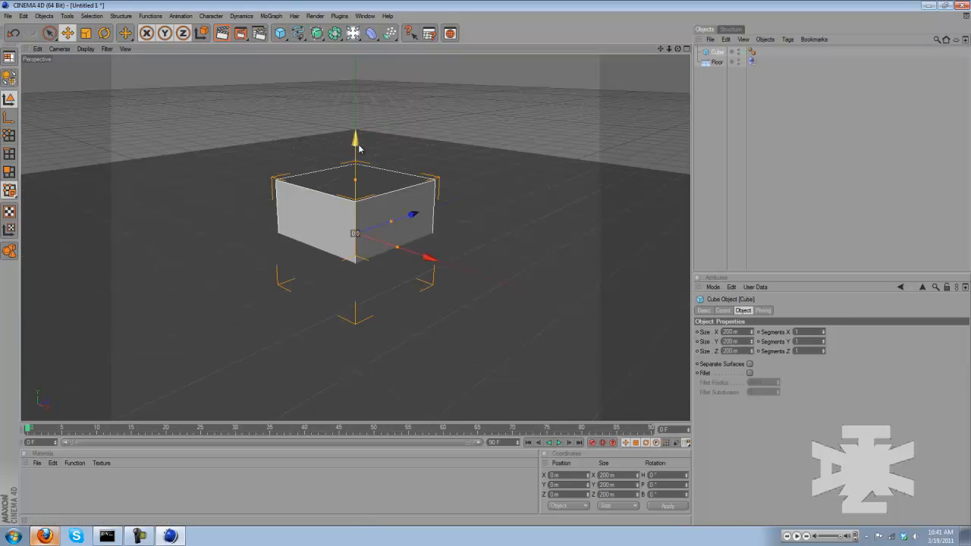
left_click_drag(360, 149, 360, 90)
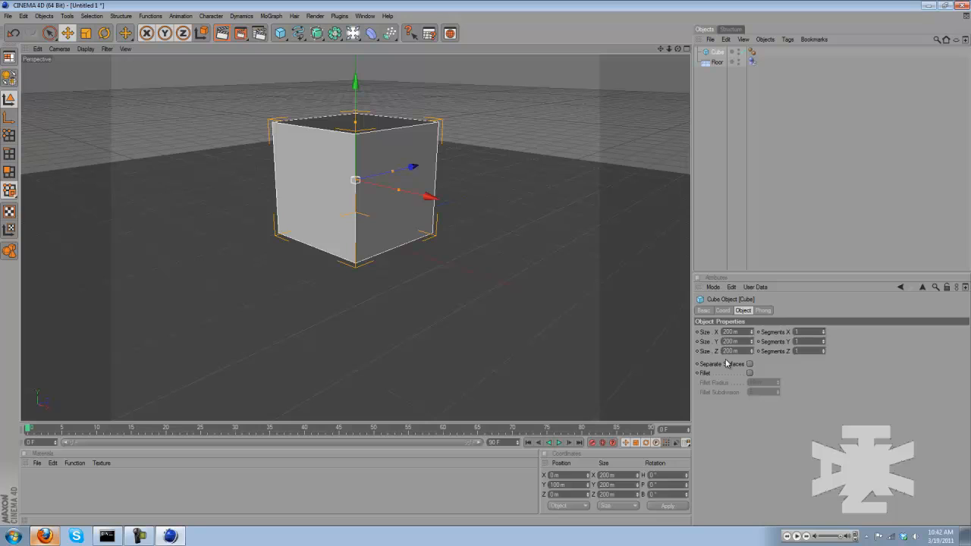
Set the cube's X, Y and Z sizes to 30 m each
left_click_drag(732, 333, 720, 338)
type("3")
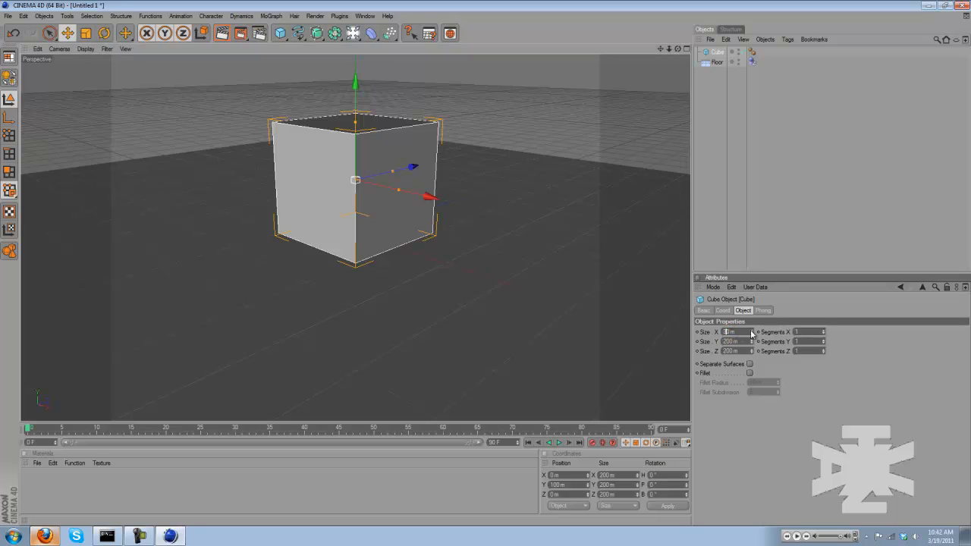
left_click(727, 341)
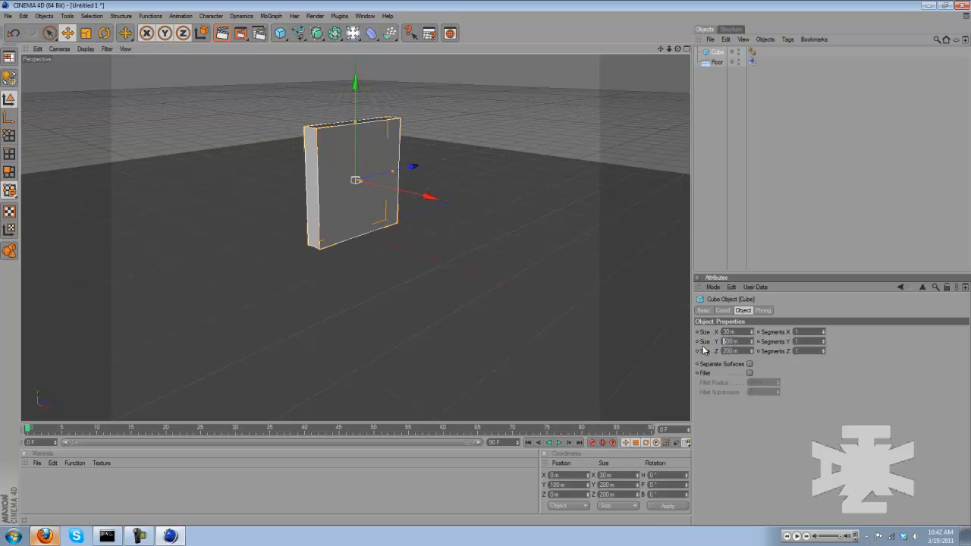
type("3")
left_click_drag(731, 351, 723, 351)
type("3")
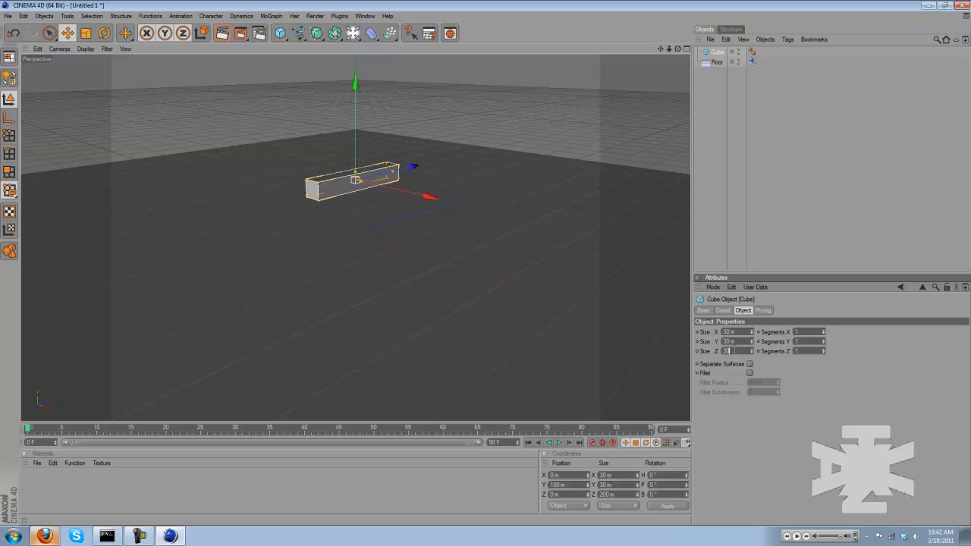
key("Return")
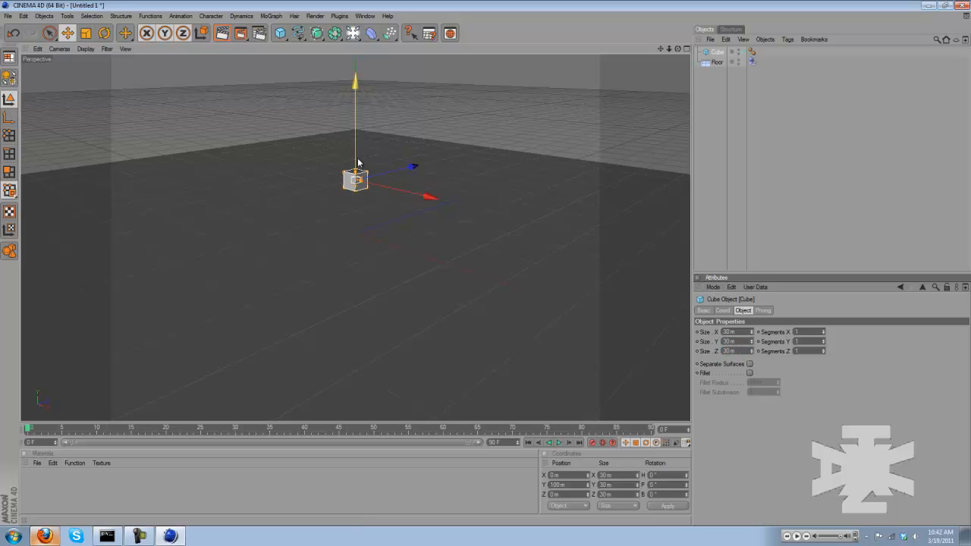
left_click(713, 103)
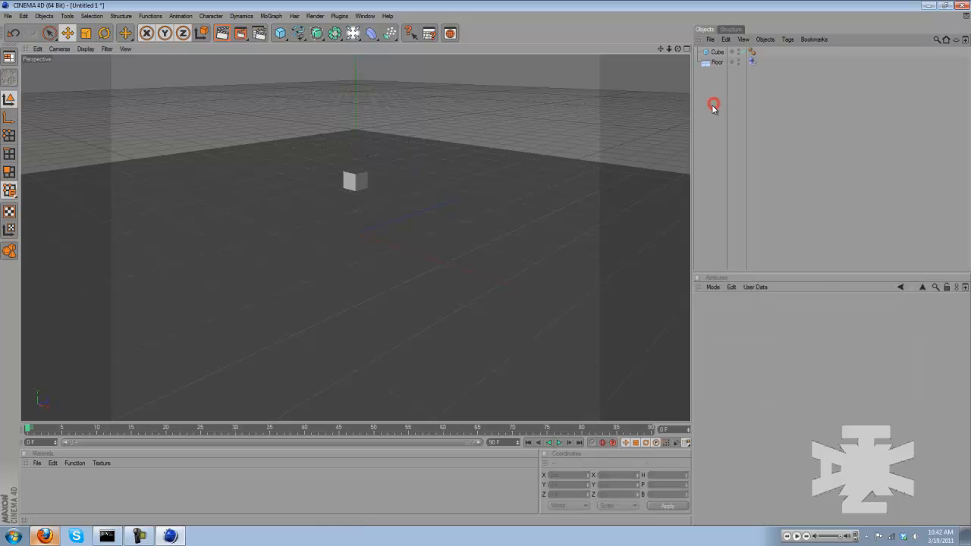
Enable the cube's fillet with a radius of 2 m and a subdivision of 3
left_click(716, 52)
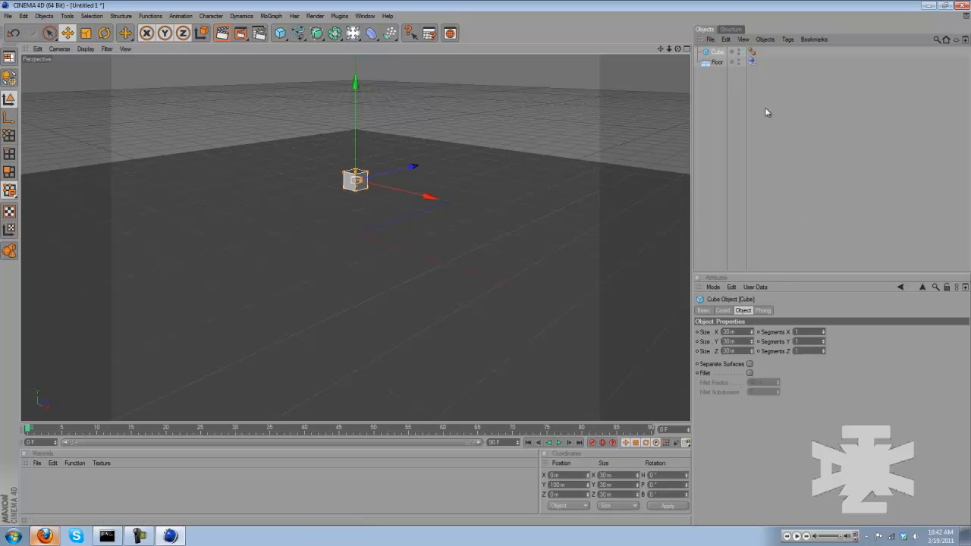
left_click(750, 374)
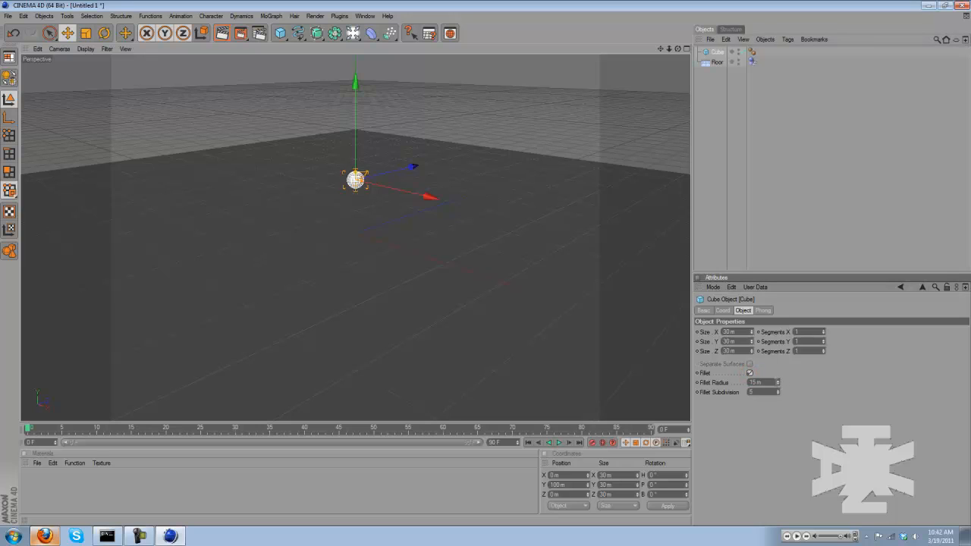
left_click_drag(778, 384, 777, 397)
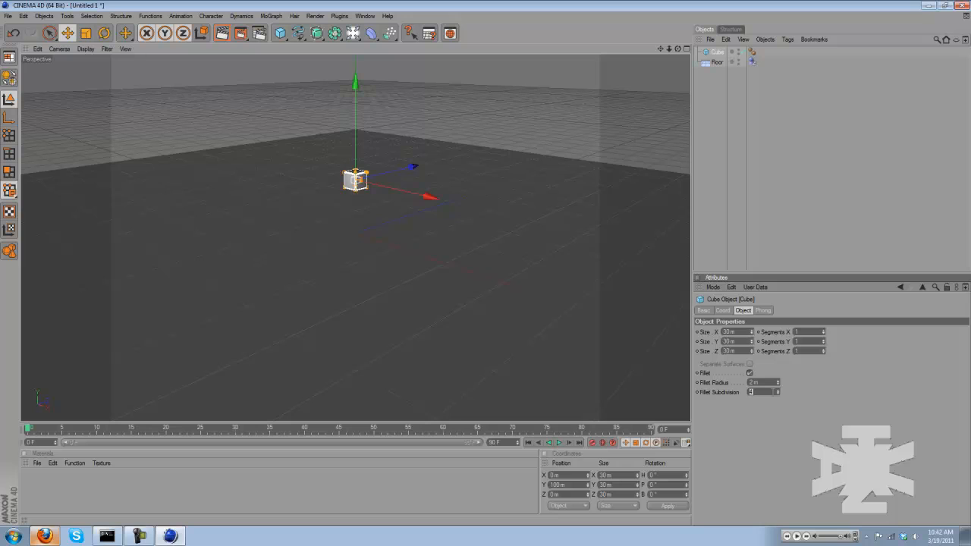
left_click(716, 245)
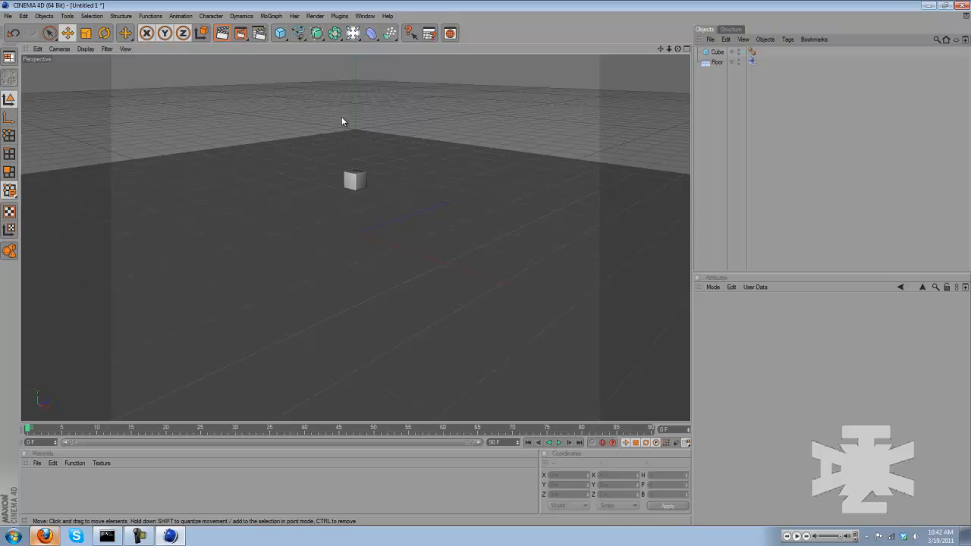
left_click(719, 52)
left_click(705, 152)
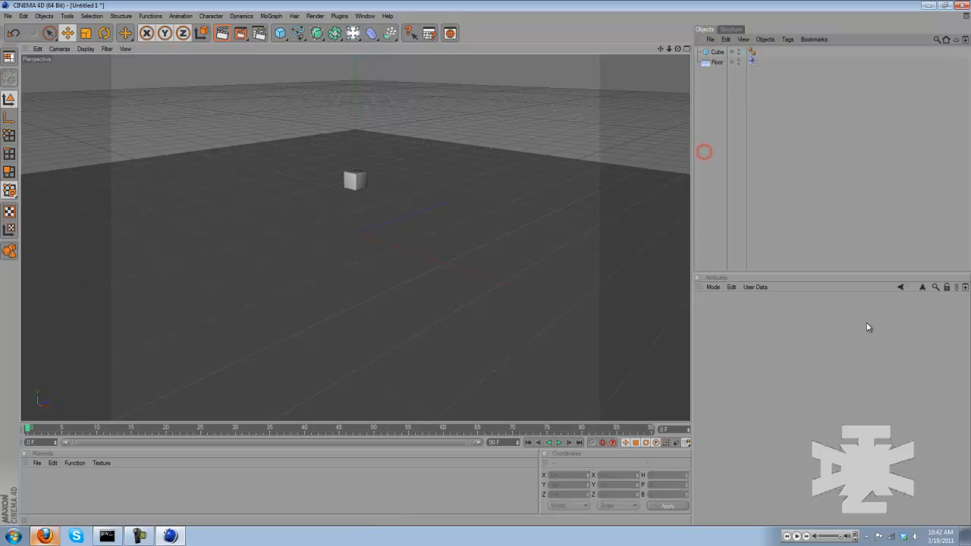
Add a MoGraph Cloner object with a count of 1 and nest the cube inside it
left_click(272, 16)
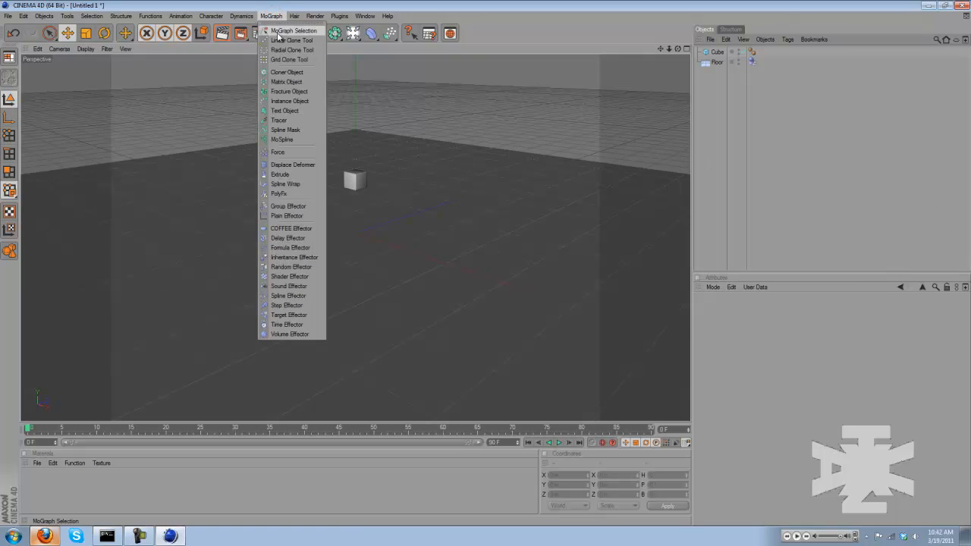
left_click(295, 72)
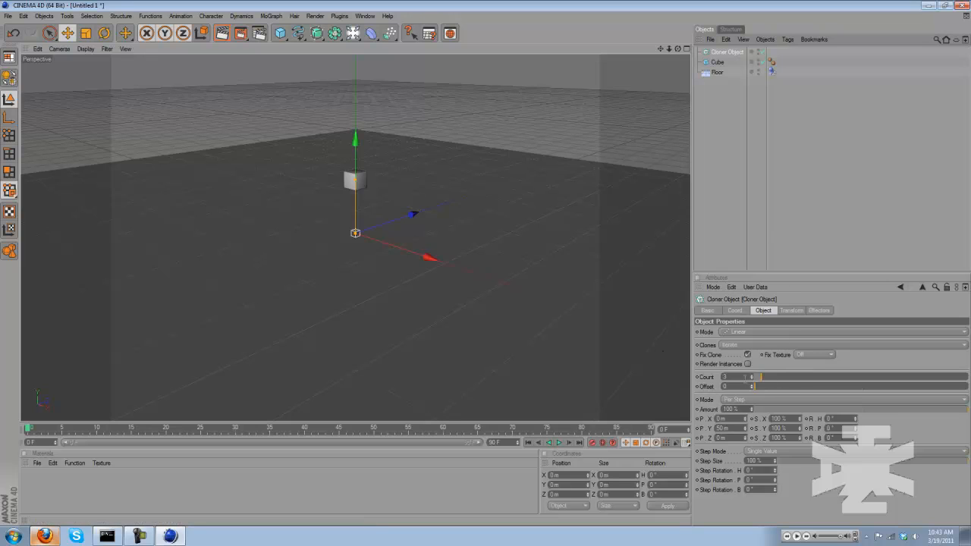
double_click(724, 377)
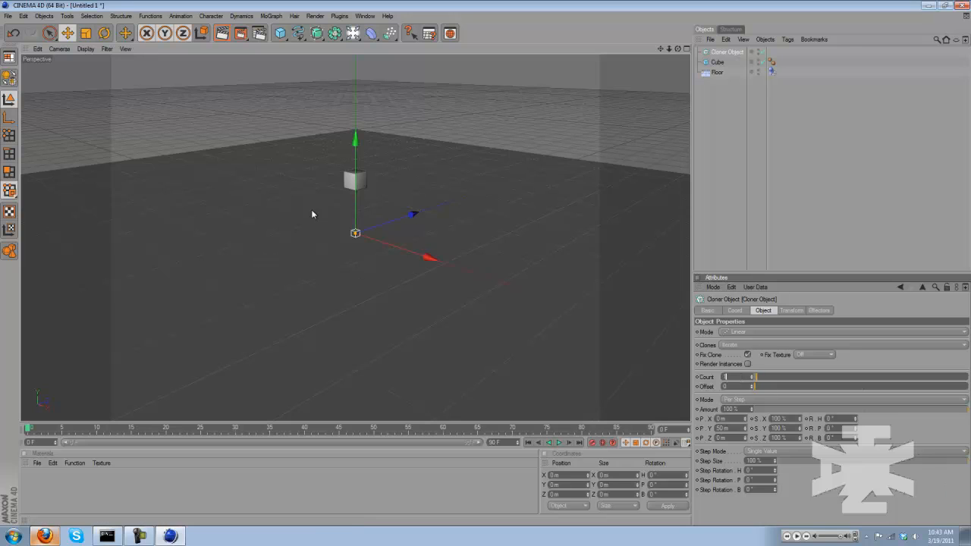
left_click_drag(717, 62, 728, 52)
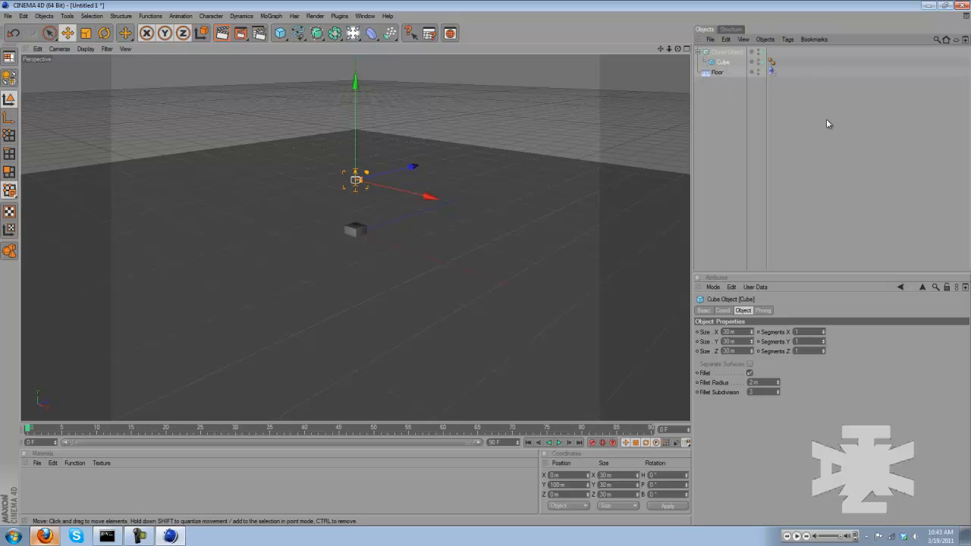
Add a particle Emitter and nest the Cloner object inside it
left_click(391, 33)
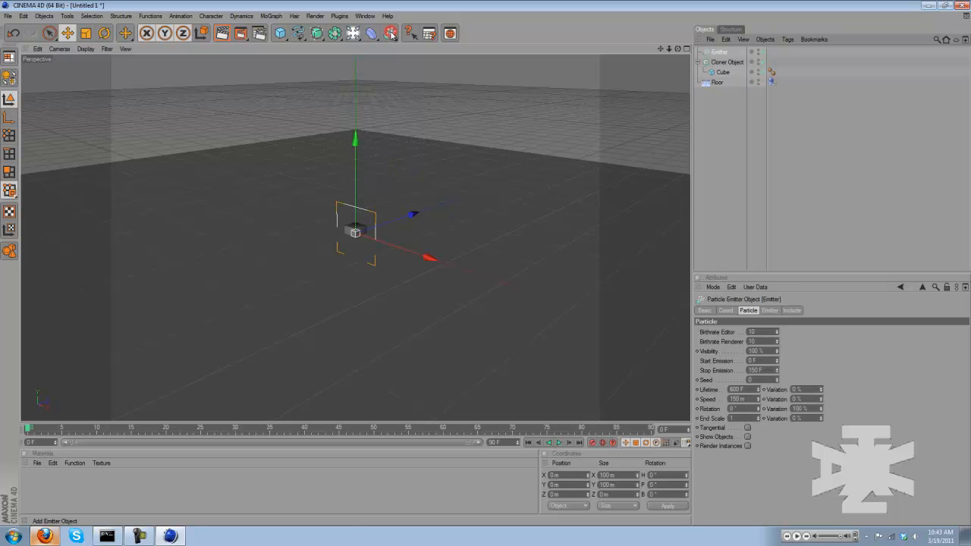
left_click_drag(720, 64, 726, 55)
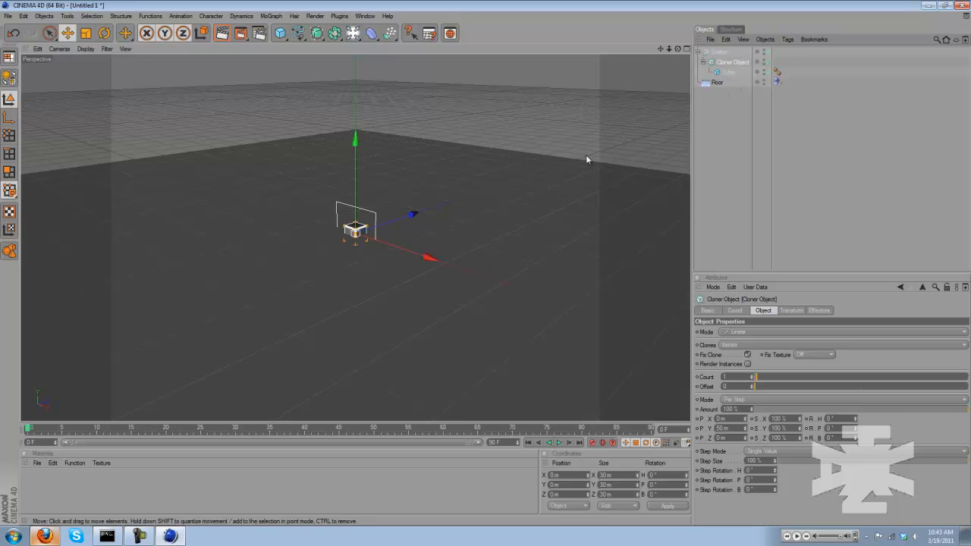
Raise the emitter high above the floor to about 484 m on the Y axis
left_click(717, 52)
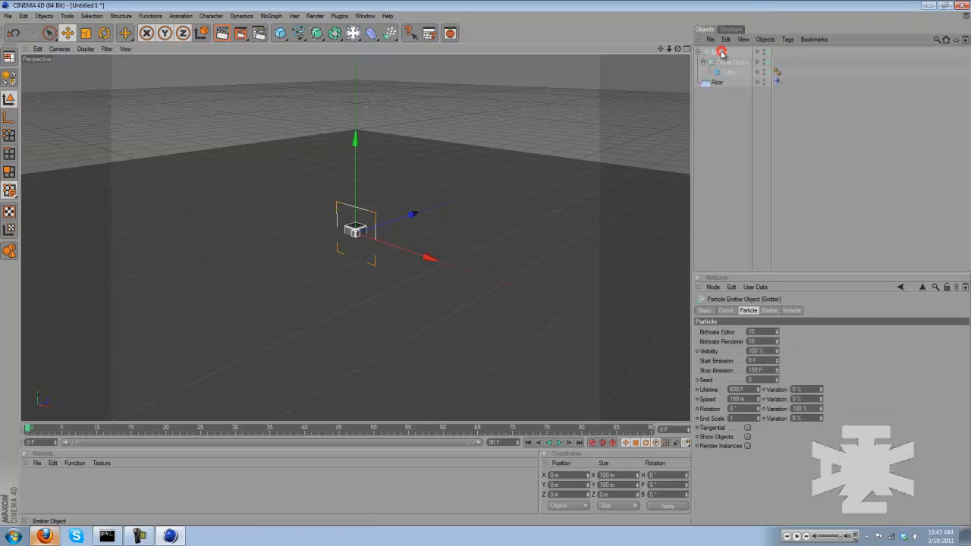
scroll(392, 149, "down", 5)
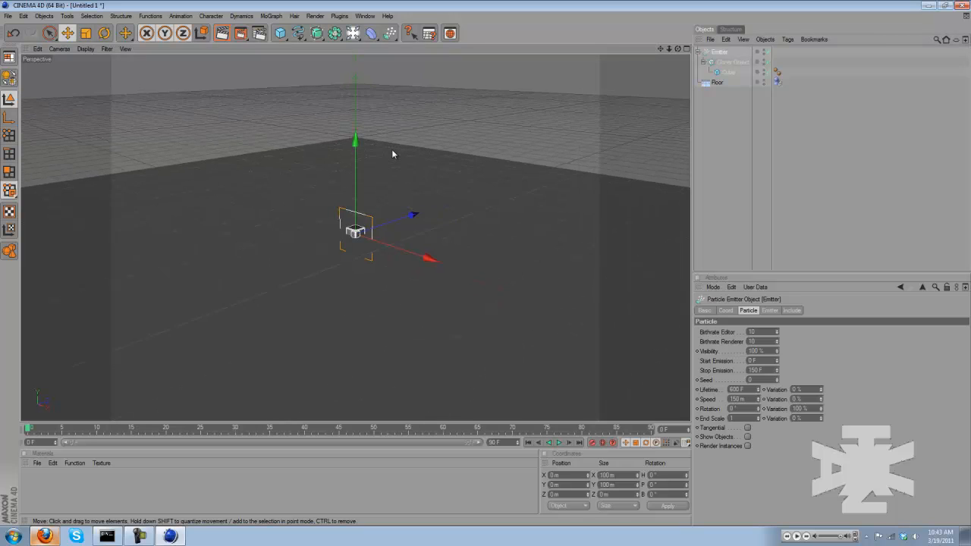
left_click_drag(486, 262, 488, 266)
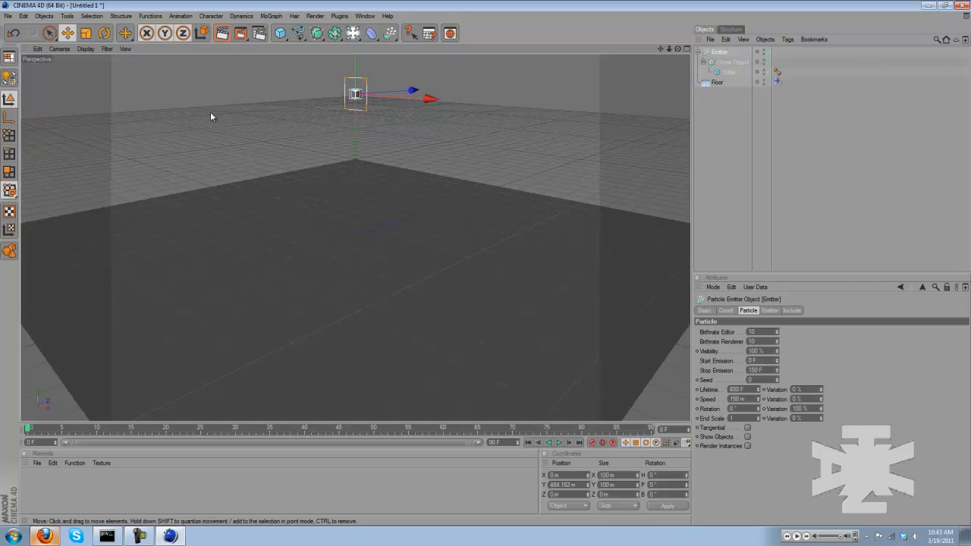
Rotate the emitter's pitch to -90° with the Rotate tool, and play the animation forward to preview the particles
left_click(107, 37)
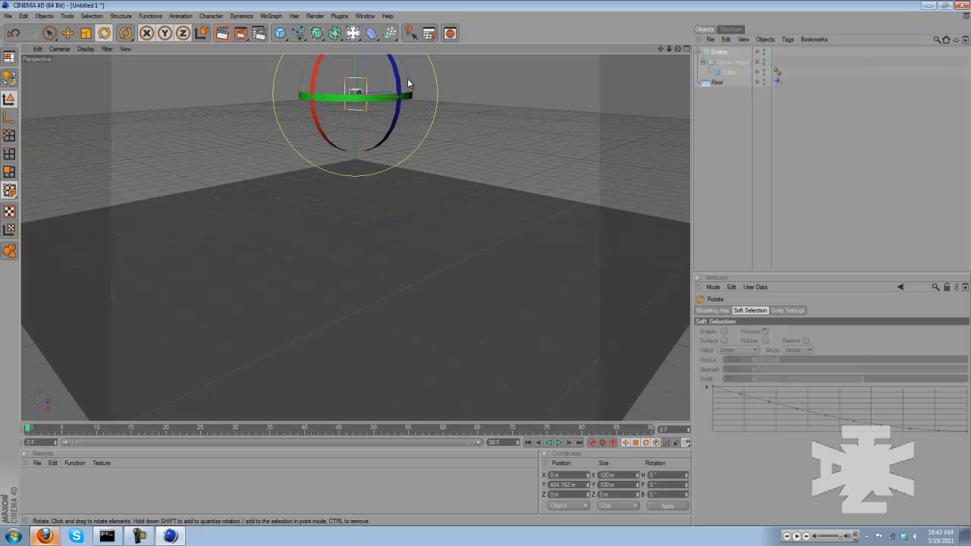
left_click_drag(323, 136, 342, 58)
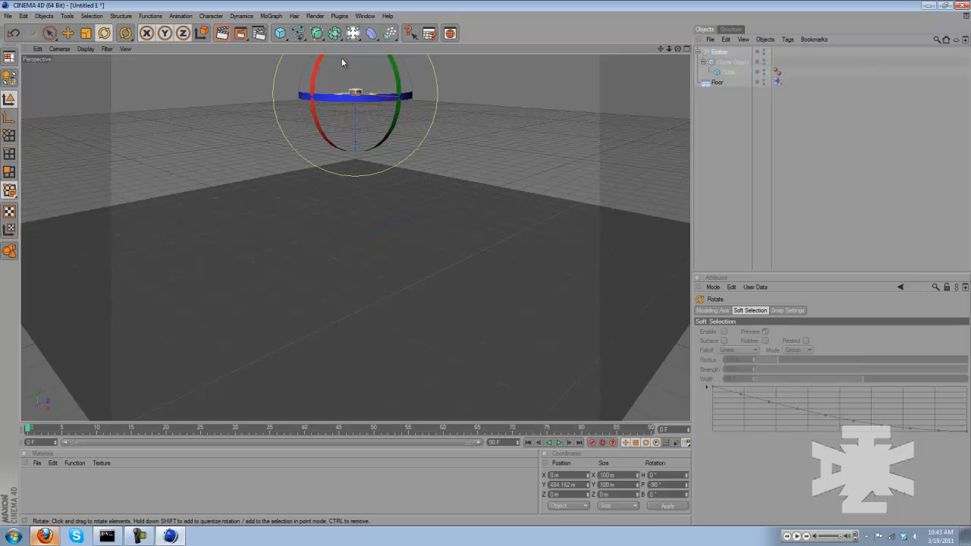
left_click(559, 443)
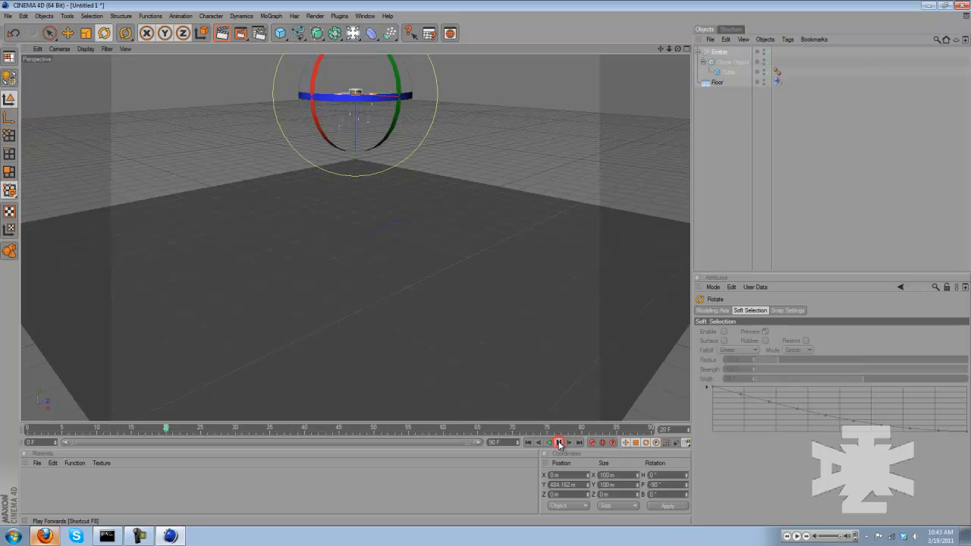
Stop and rewind the preview, extend the animation to 300 frames, and show the full frame range on the timeline
left_click(559, 443)
left_click(529, 444)
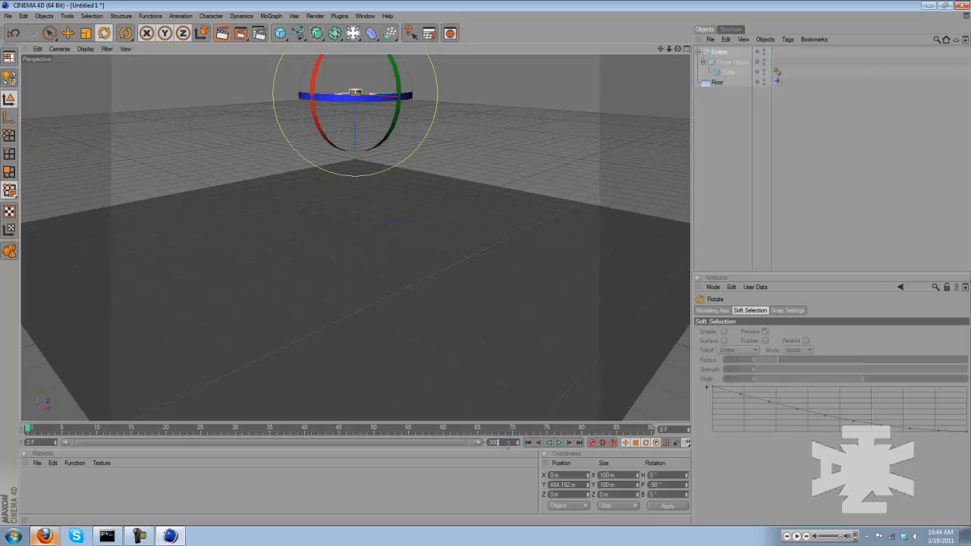
key("Return")
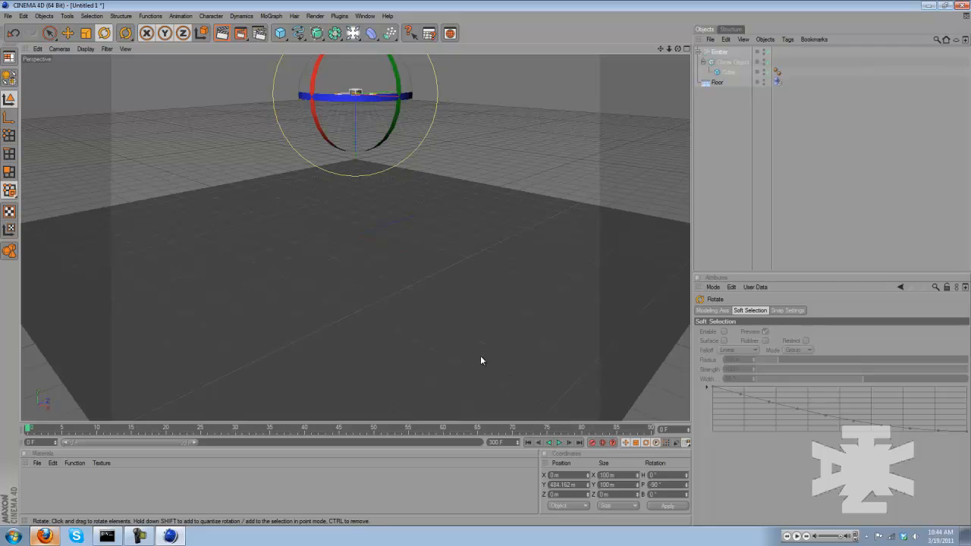
left_click_drag(194, 444, 524, 457)
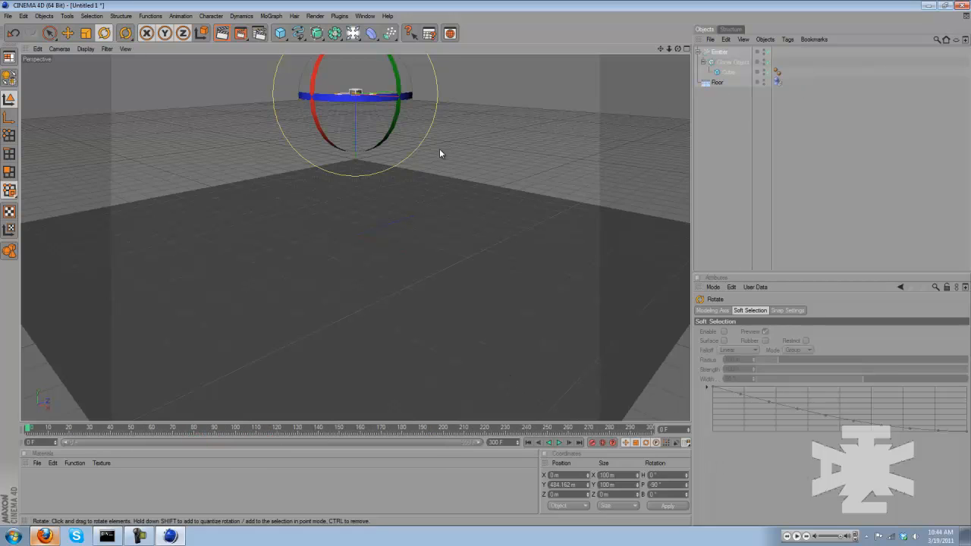
scroll(369, 372, "up", 3)
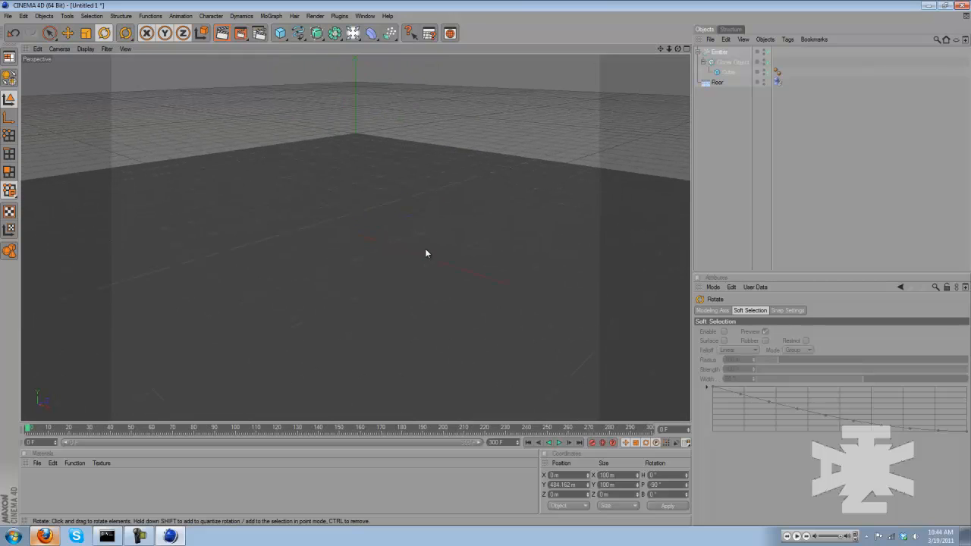
Enable Show Objects on the emitter, play the animation to preview the falling cubes, and return to frame 0
left_click(717, 171)
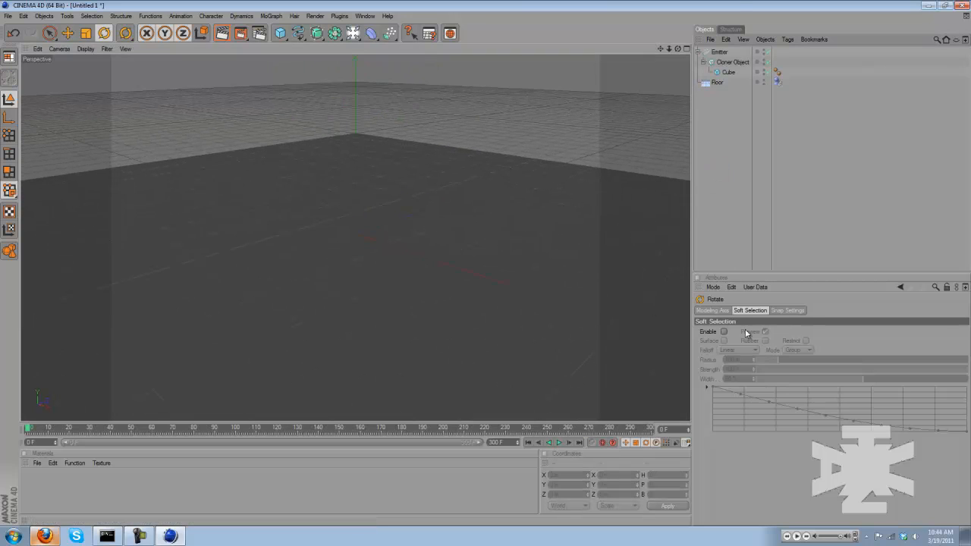
left_click(721, 52)
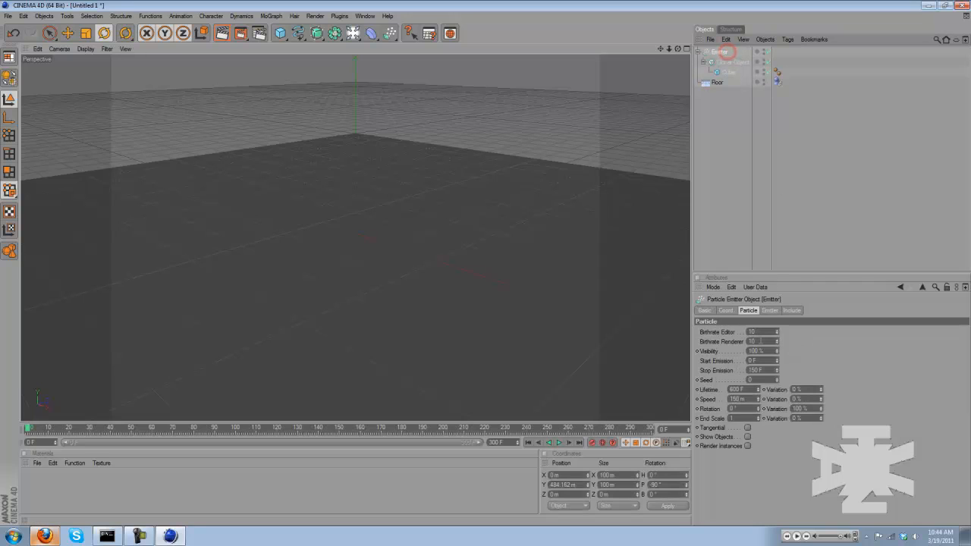
left_click(747, 437)
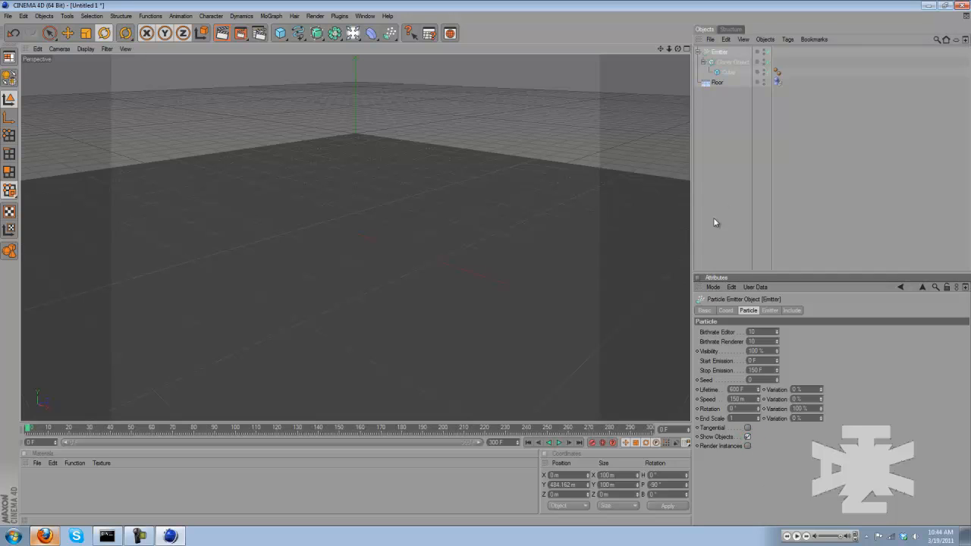
left_click(717, 214)
left_click(562, 443)
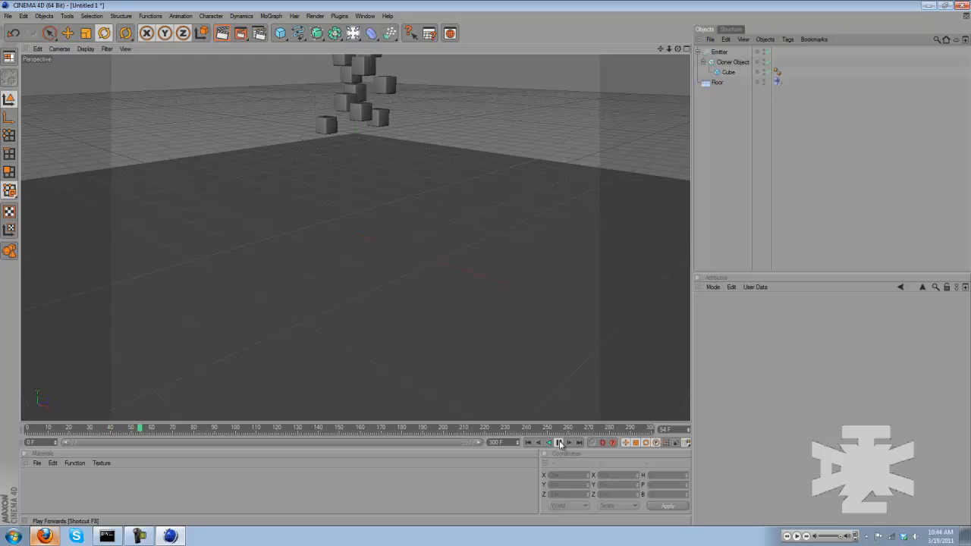
left_click(559, 444)
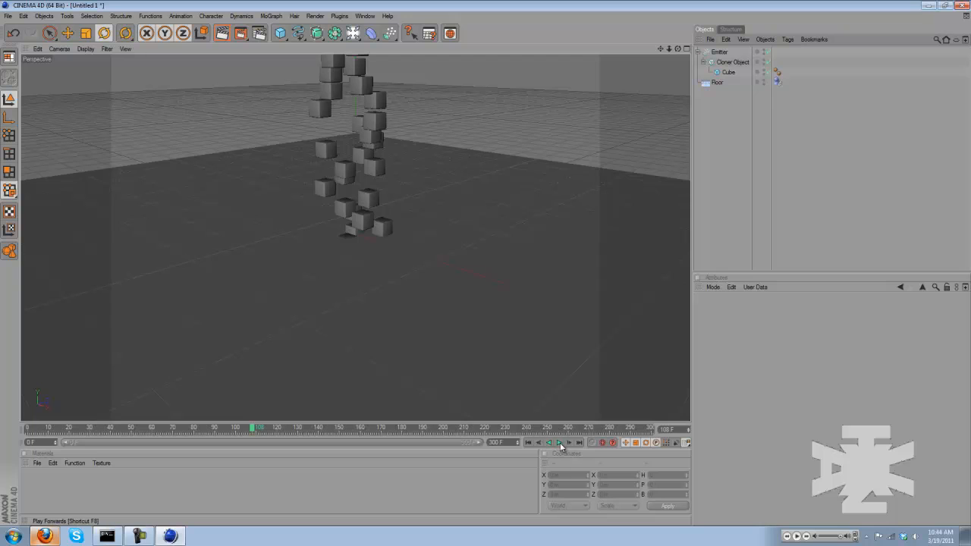
left_click(529, 443)
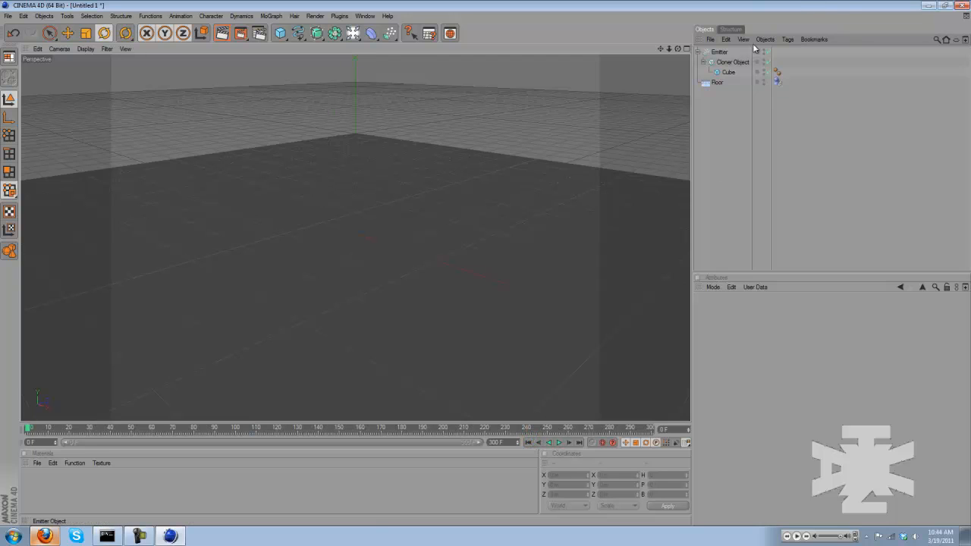
Set the emitter's X-Size and Y-Size to 350 m, preview the wider cube spread, and rewind to the start
left_click(721, 53)
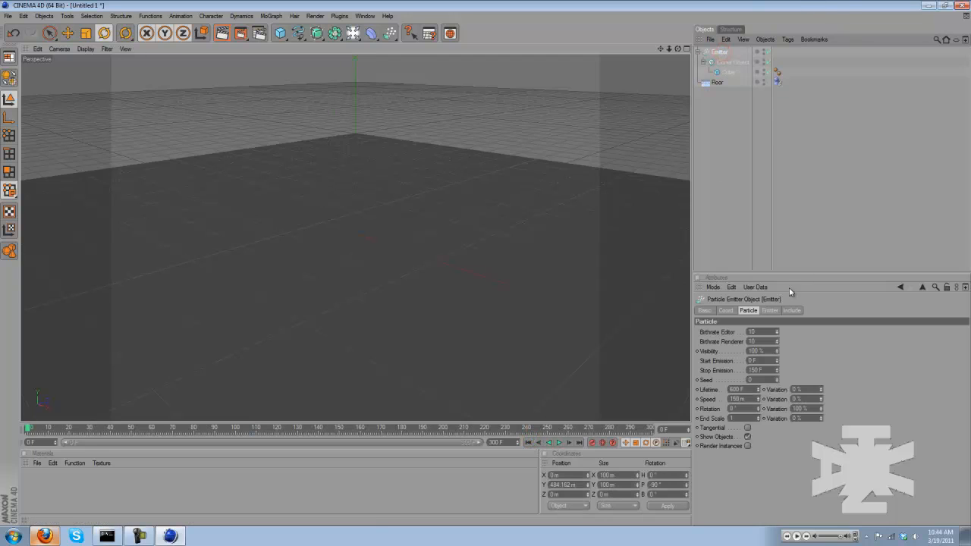
left_click(771, 312)
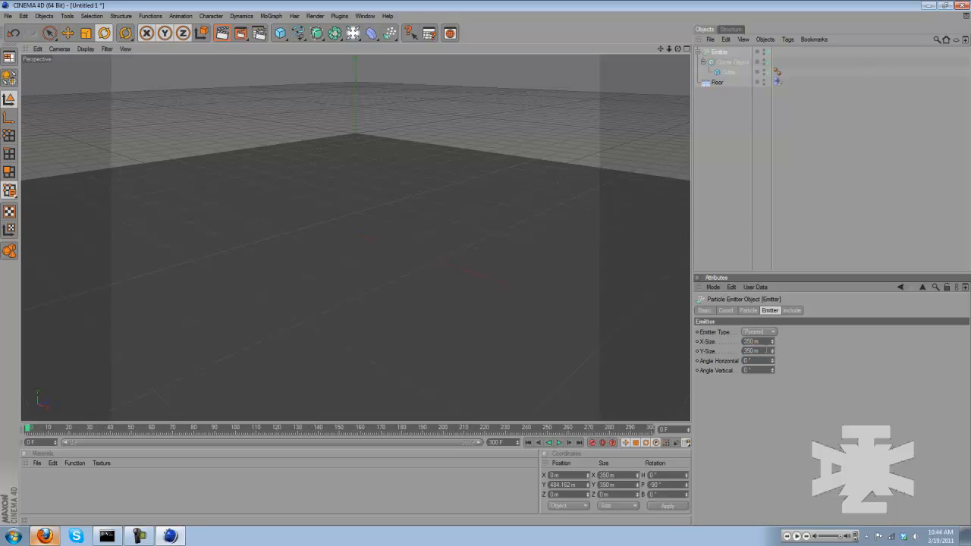
left_click(560, 443)
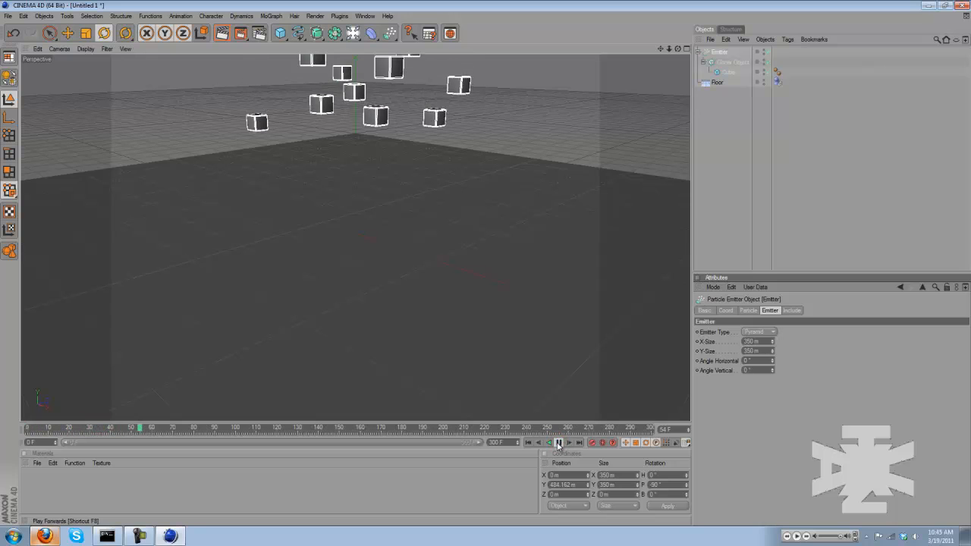
left_click(559, 443)
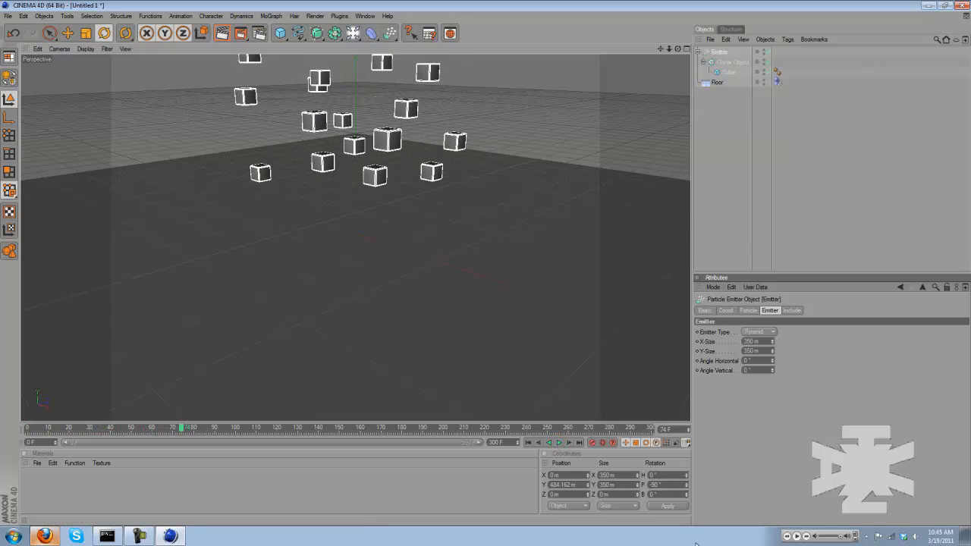
left_click(702, 182)
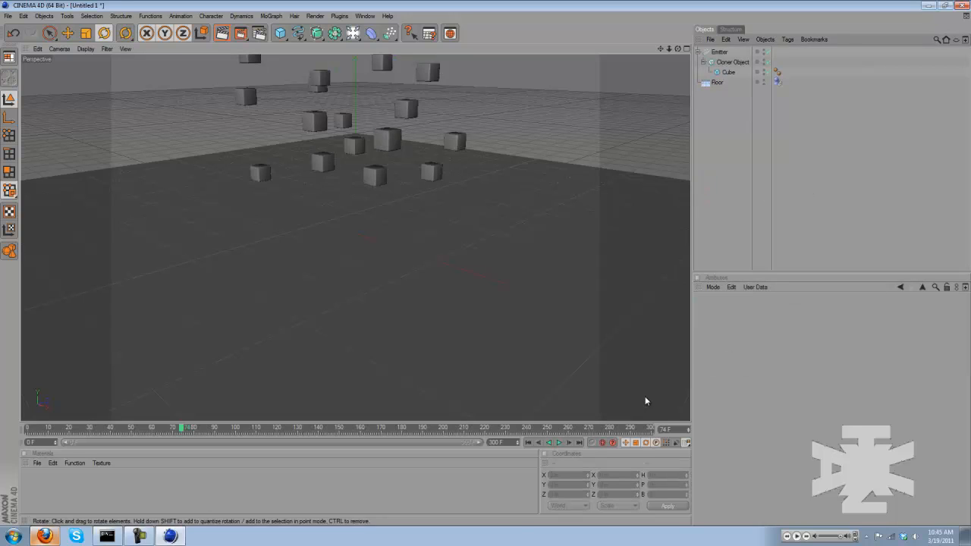
left_click(529, 443)
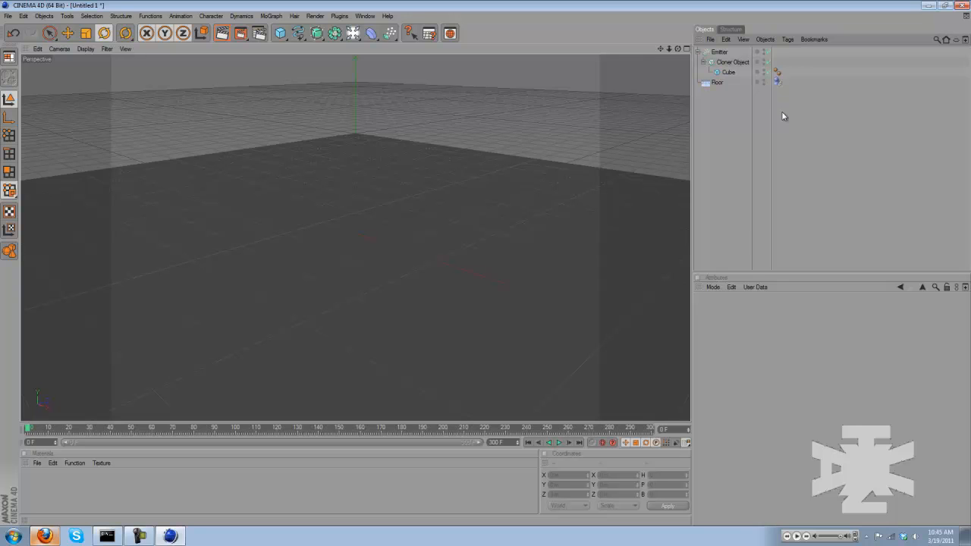
Give the Cloner object a Rigid Body tag with Dynamic enabled, and play the simulation of cubes landing on the floor
left_click(778, 82)
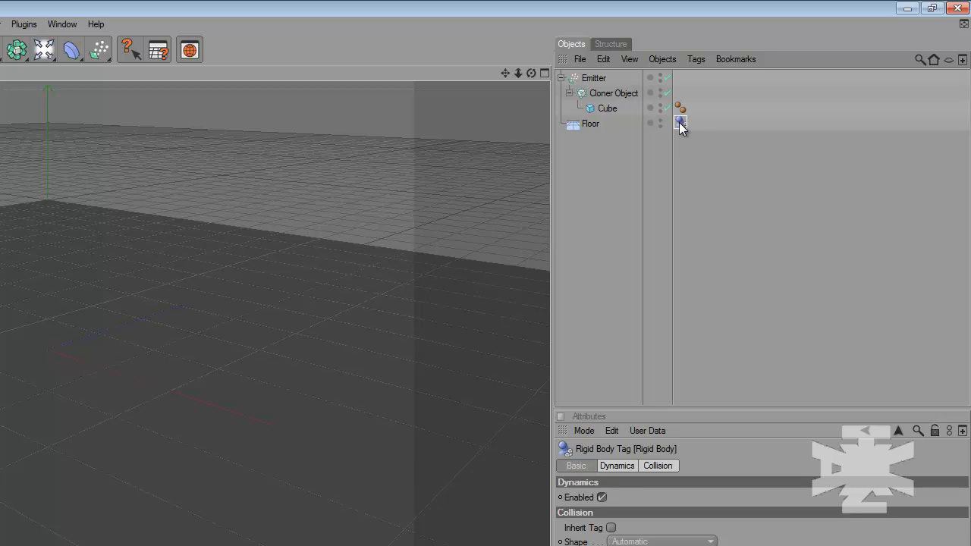
left_click_drag(680, 127, 680, 92, "ctrl")
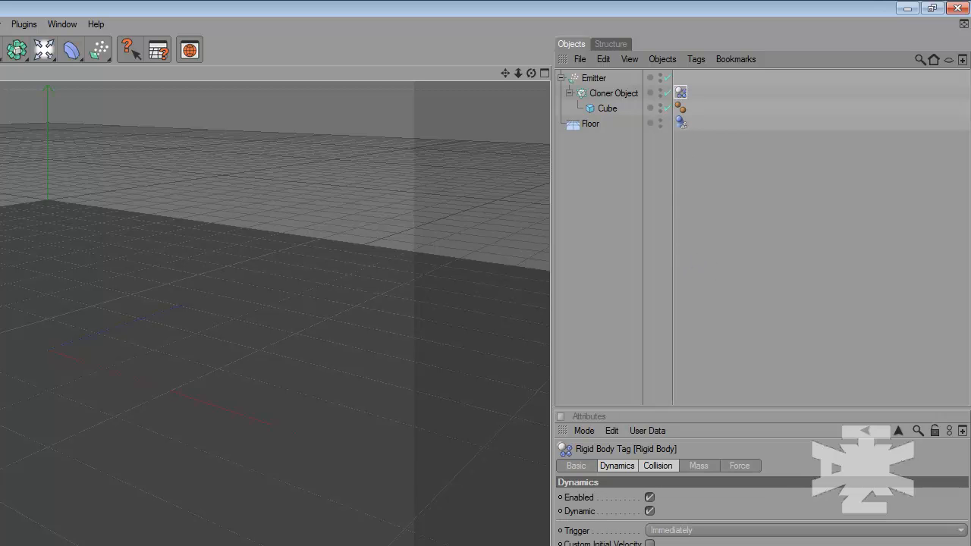
left_click(573, 315)
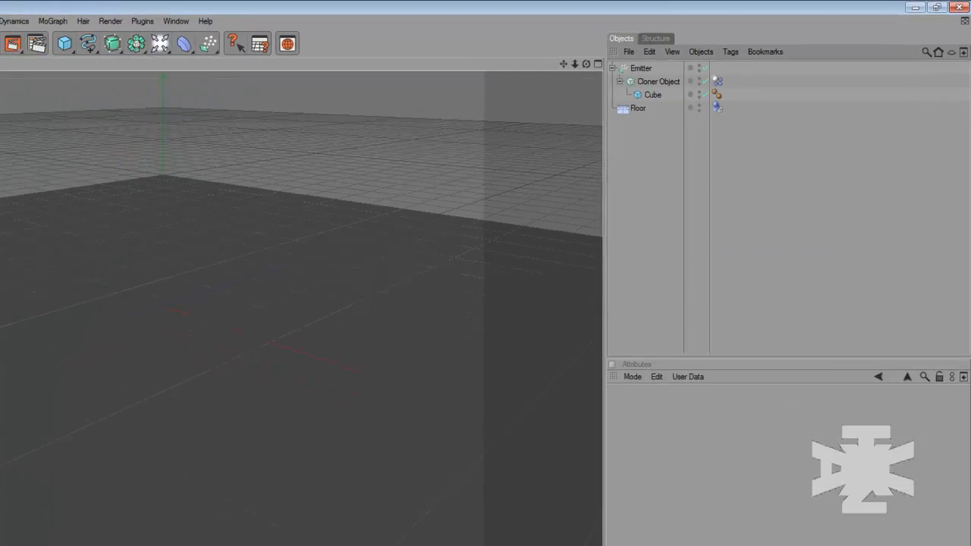
left_click(554, 448)
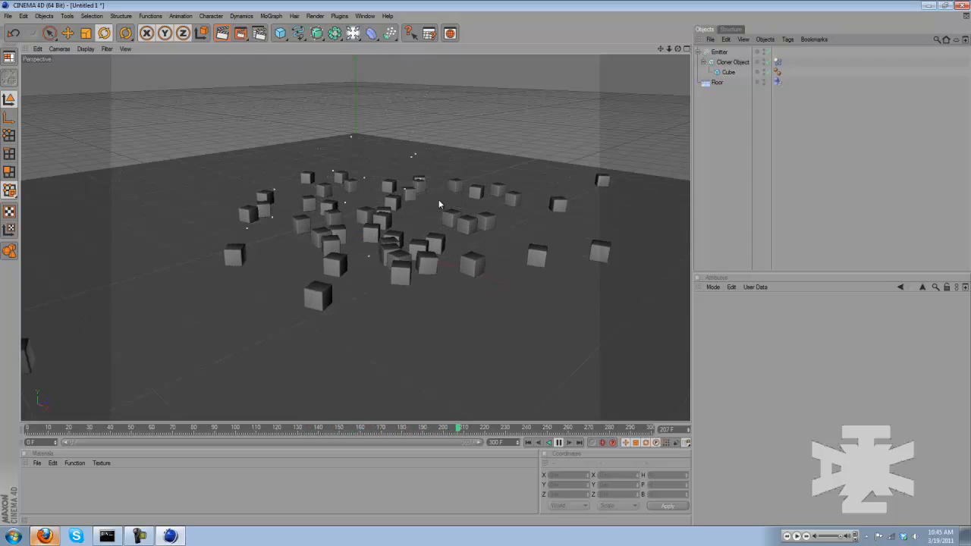
left_click(559, 442)
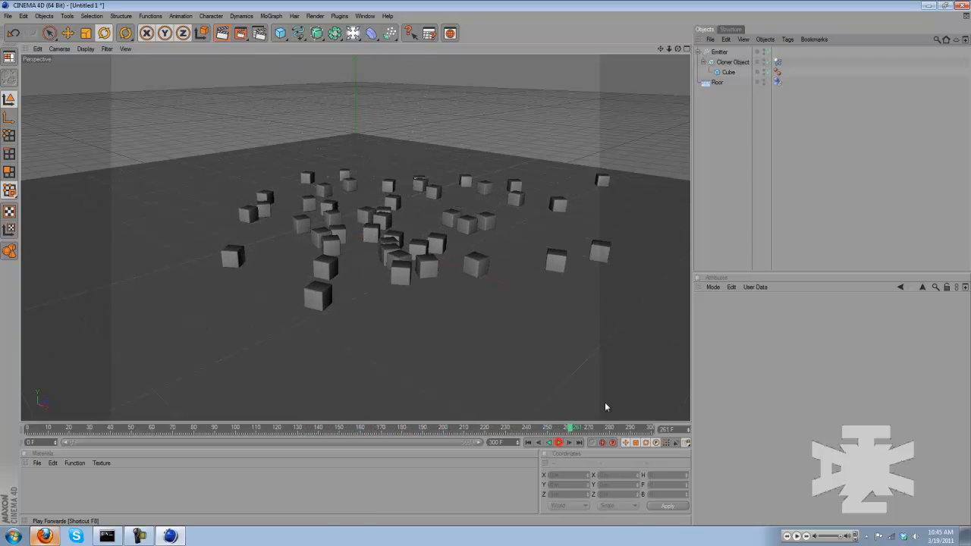
Set the floor's rigid-body friction to 0.9, replay the simulation with the Live Selection tool active, and rewind to frame 0
left_click(716, 83)
left_click(768, 311)
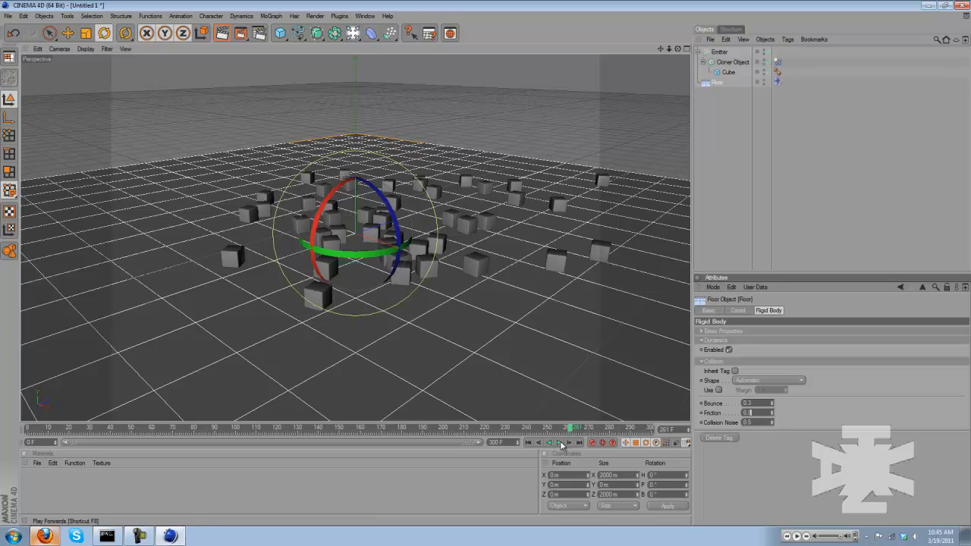
left_click(530, 443)
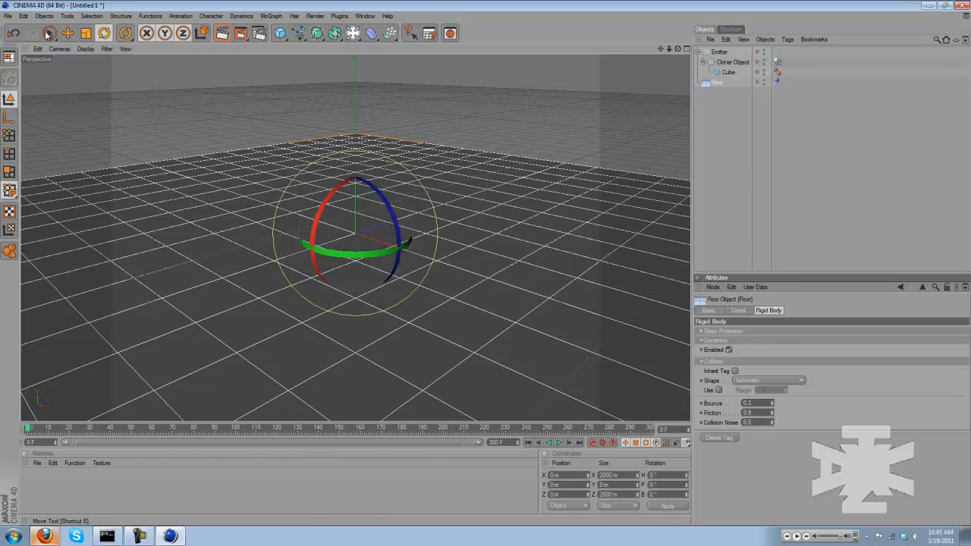
left_click(50, 33)
left_click(559, 443)
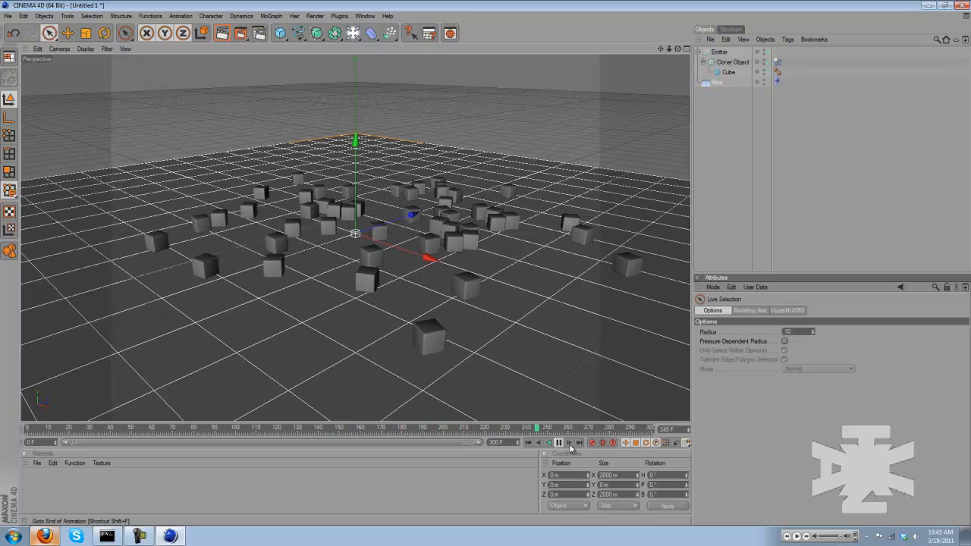
left_click(560, 443)
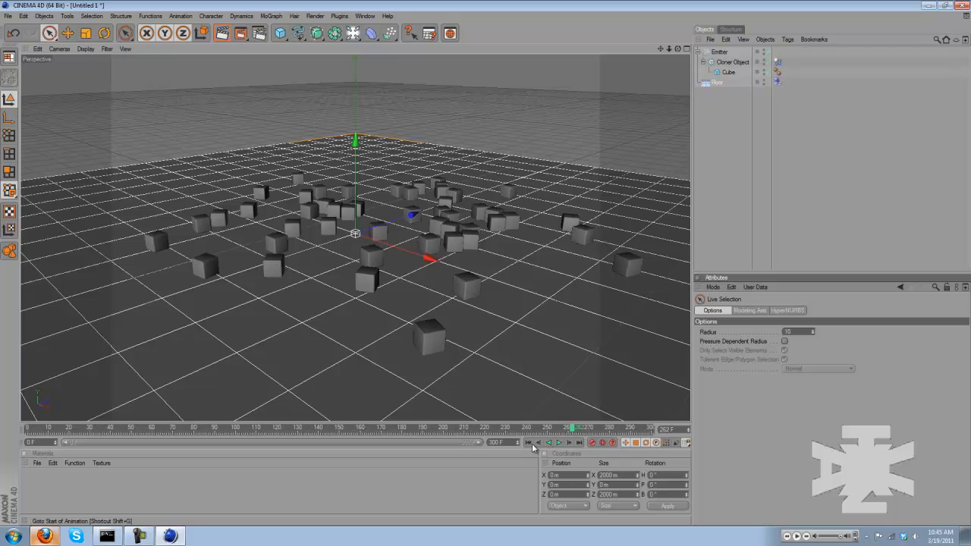
left_click(529, 443)
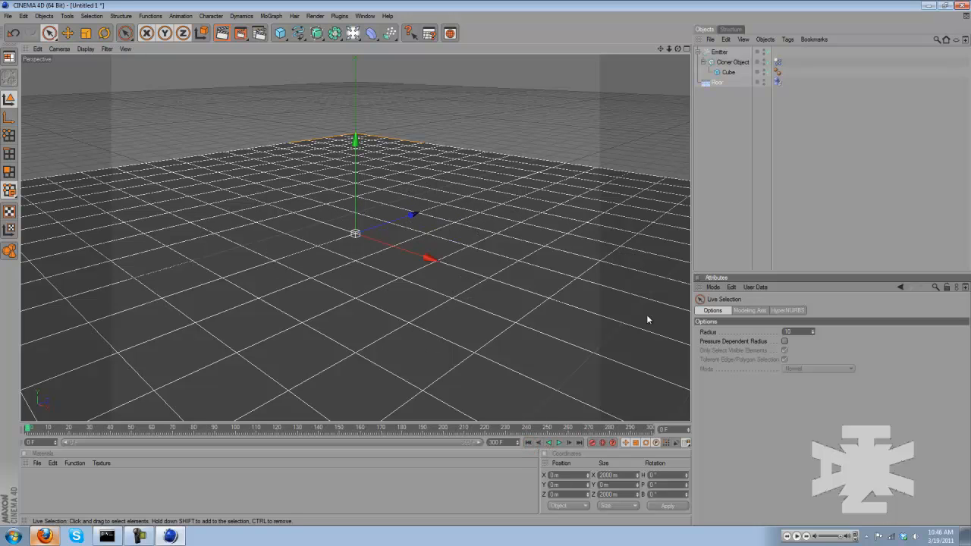
Add a MoGraph Text object and change its text to "Tut"
left_click(715, 190)
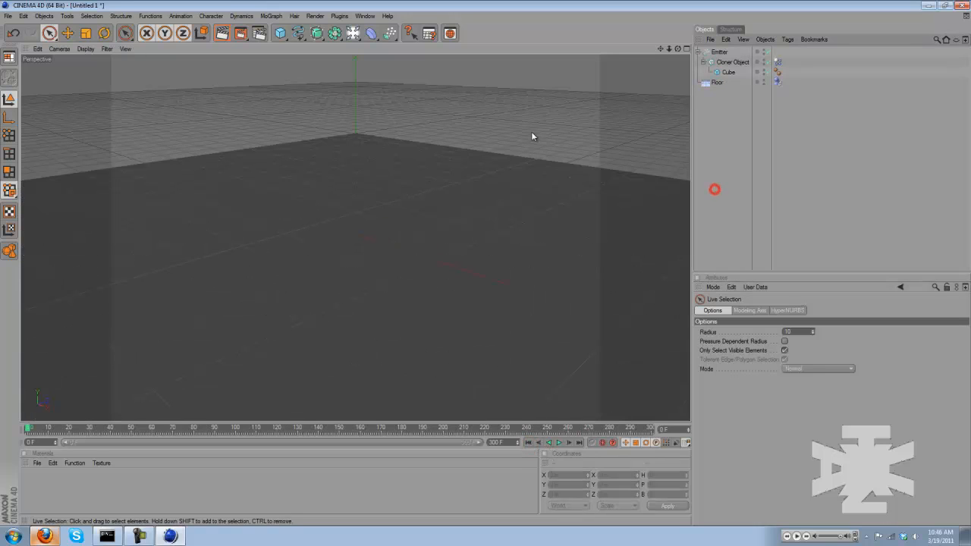
left_click(270, 16)
left_click(298, 112)
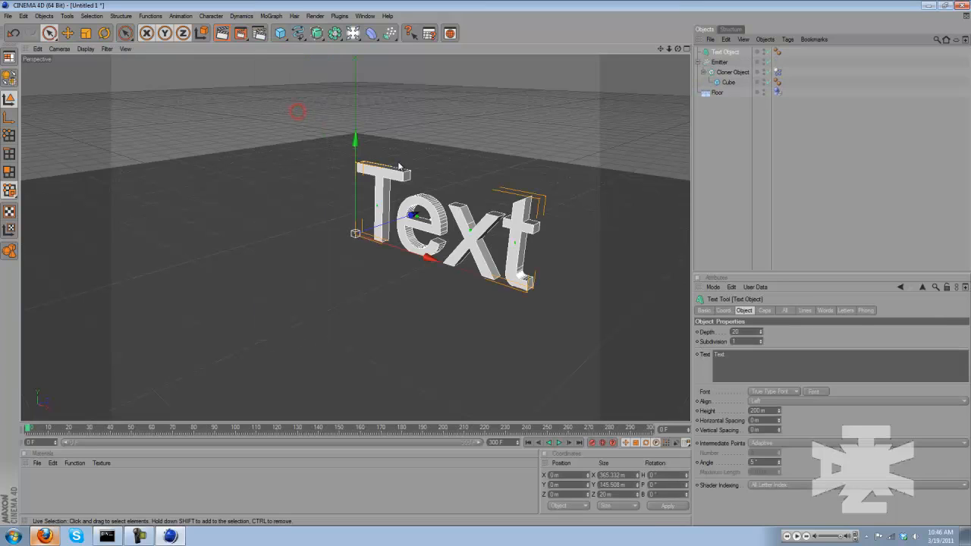
left_click(761, 356)
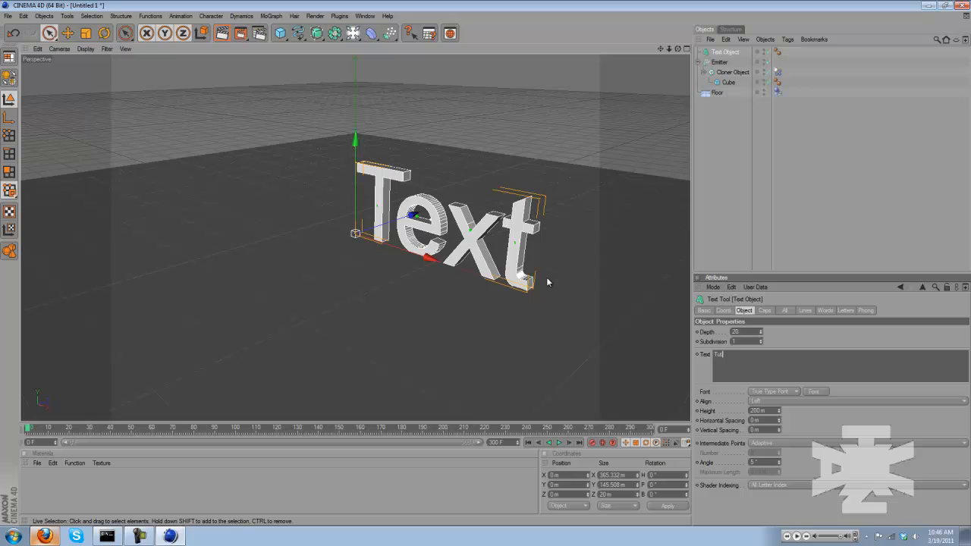
Set the text's font to Commons Medium, move the text to about -97 m on the X axis, and deselect it
left_click(816, 392)
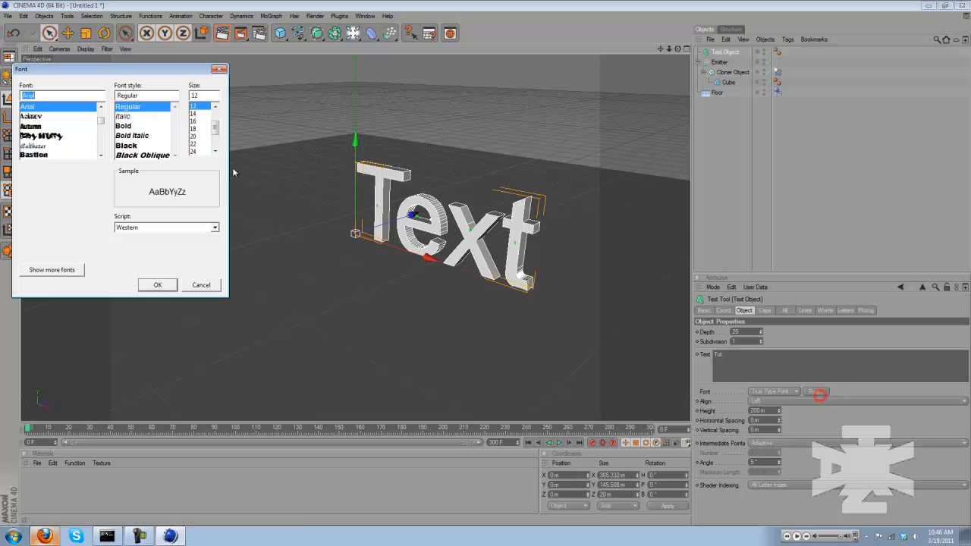
scroll(66, 145, "down", 5)
scroll(65, 145, "down", 3)
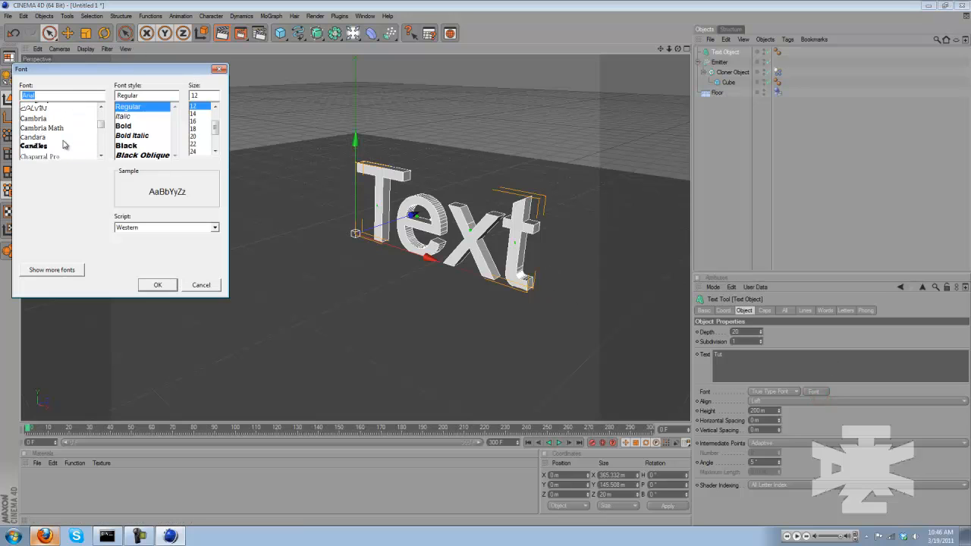
left_click(45, 121)
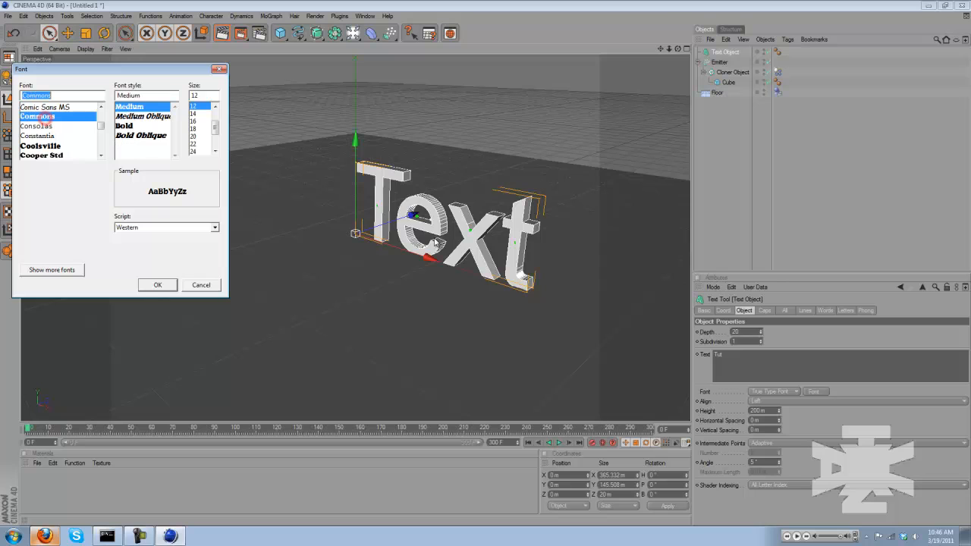
left_click(156, 285)
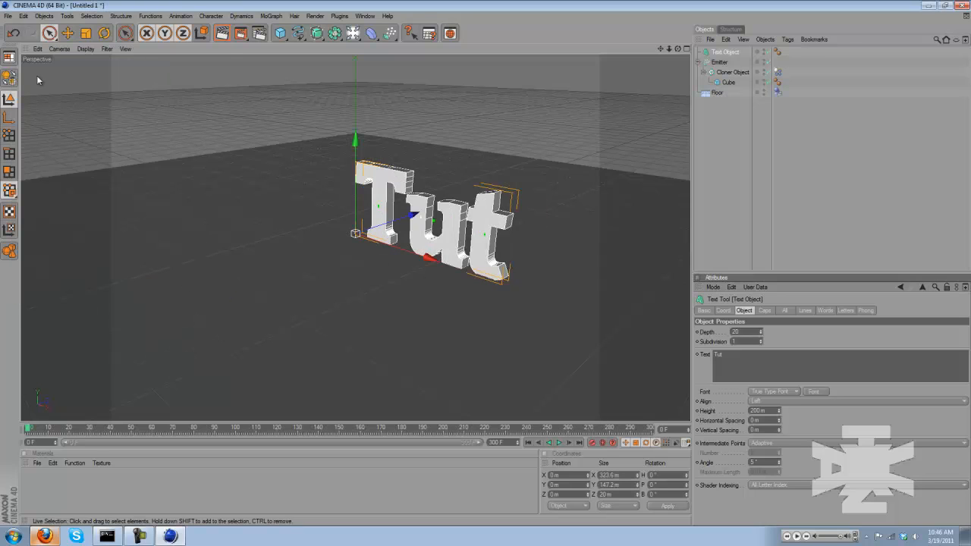
left_click_drag(422, 260, 387, 246)
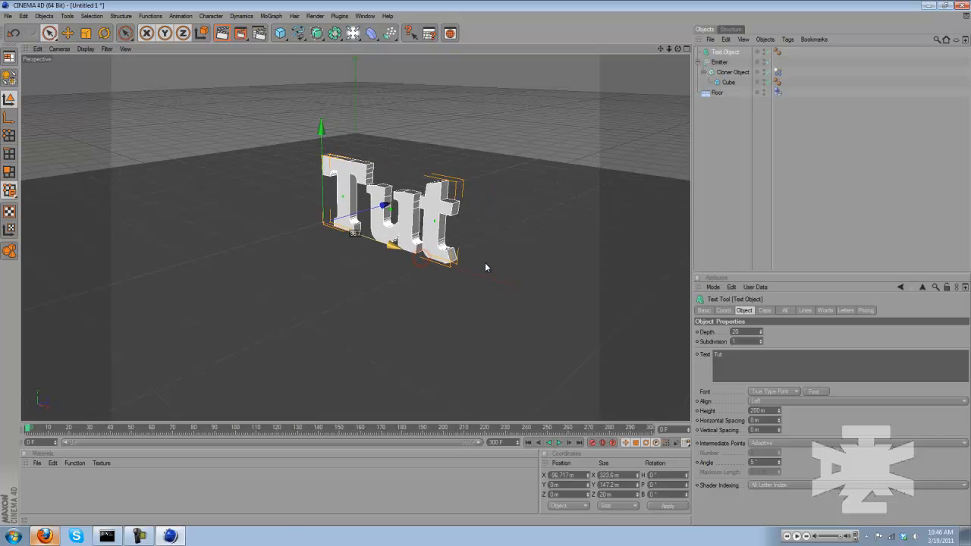
left_click(725, 200)
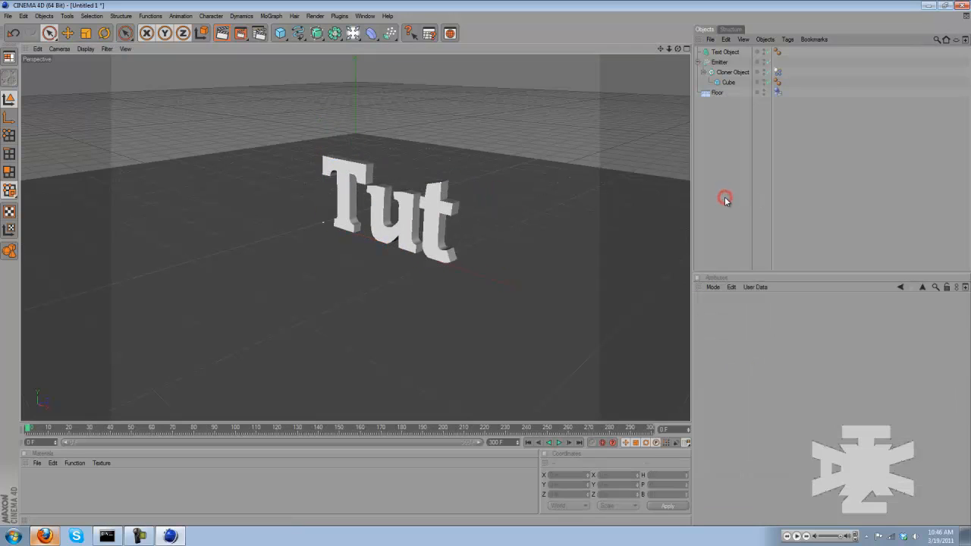
Raise the "Tut" text slightly above the floor, to about 4 m on the Y axis, and deselect it
left_click(374, 222)
mouse_move(321, 145)
left_mouse_down()
mouse_move(322, 127)
mouse_move(322, 143)
left_mouse_up()
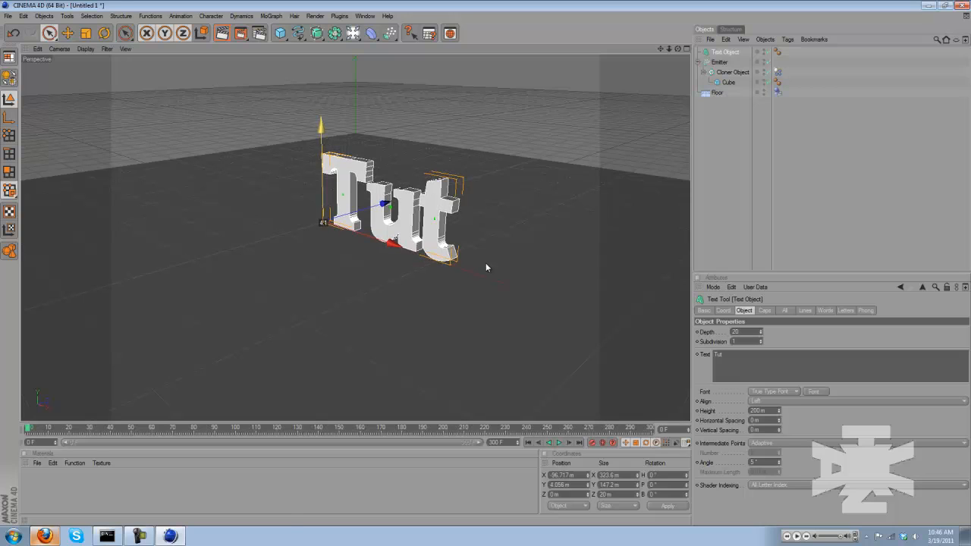
left_click(720, 159)
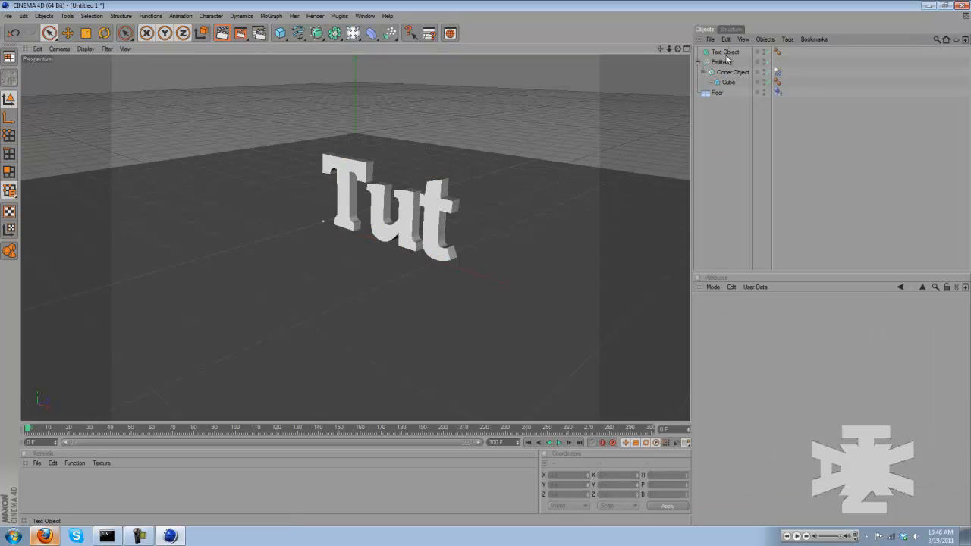
Give the text object a MoGraph Rigid Body tag, play the simulation of cubes hitting the letters, and rewind to frame 0
left_click(733, 53)
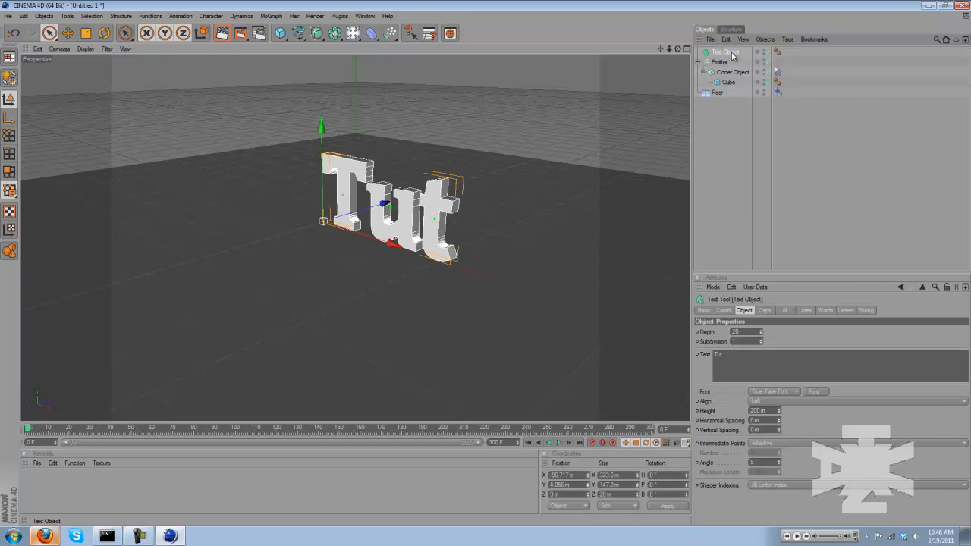
right_click(733, 53)
mouse_move(797, 115)
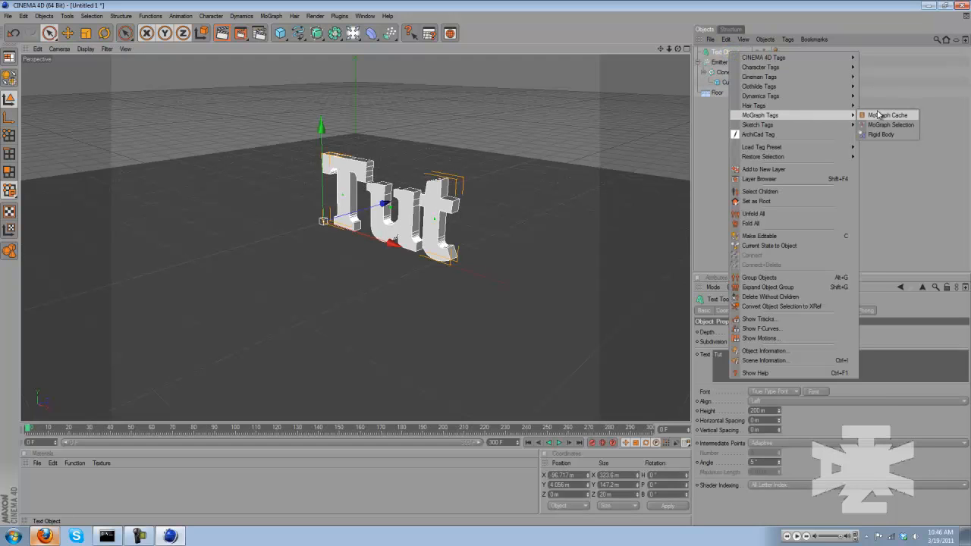
left_click(881, 134)
left_click(730, 155)
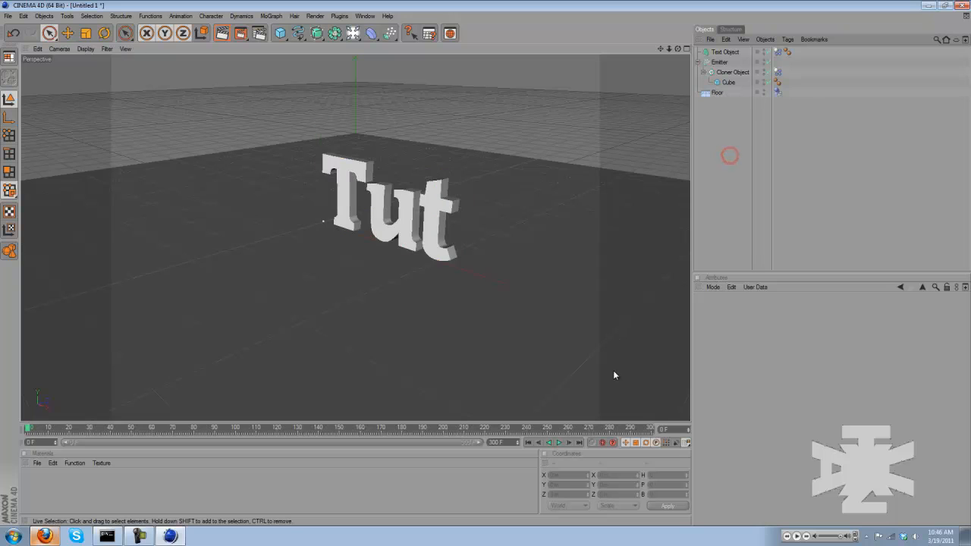
left_click(559, 443)
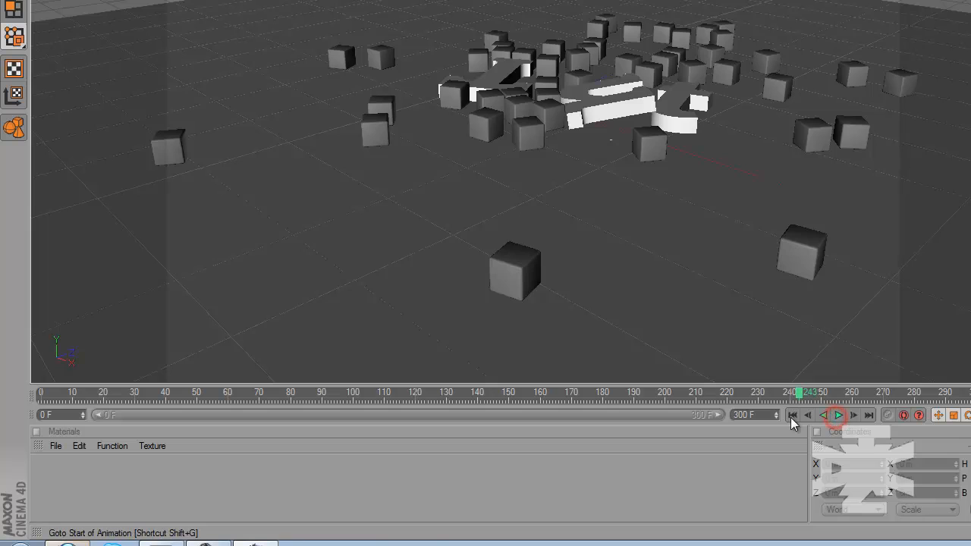
left_click(793, 415)
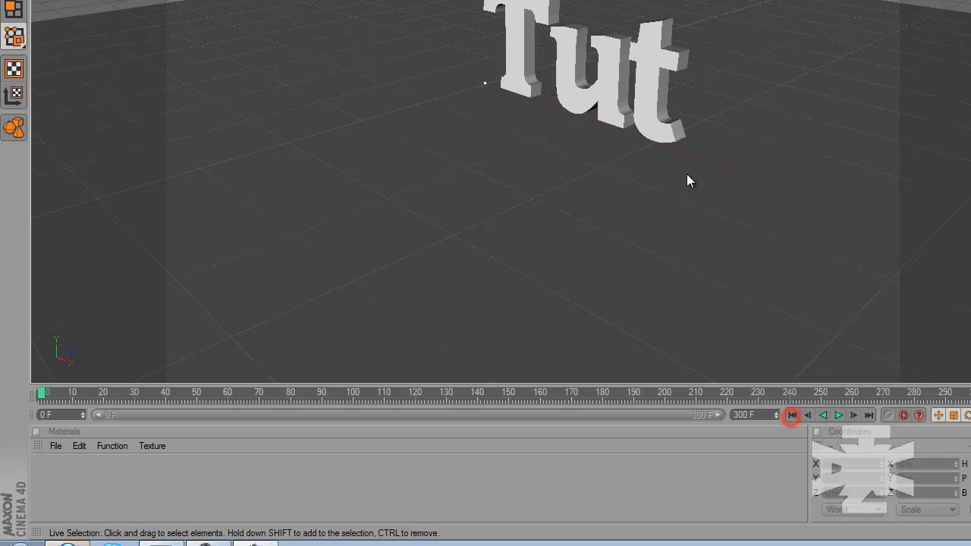
Create a new material and set its color to dark grey with RGB 41, 41, 41
double_click(78, 488)
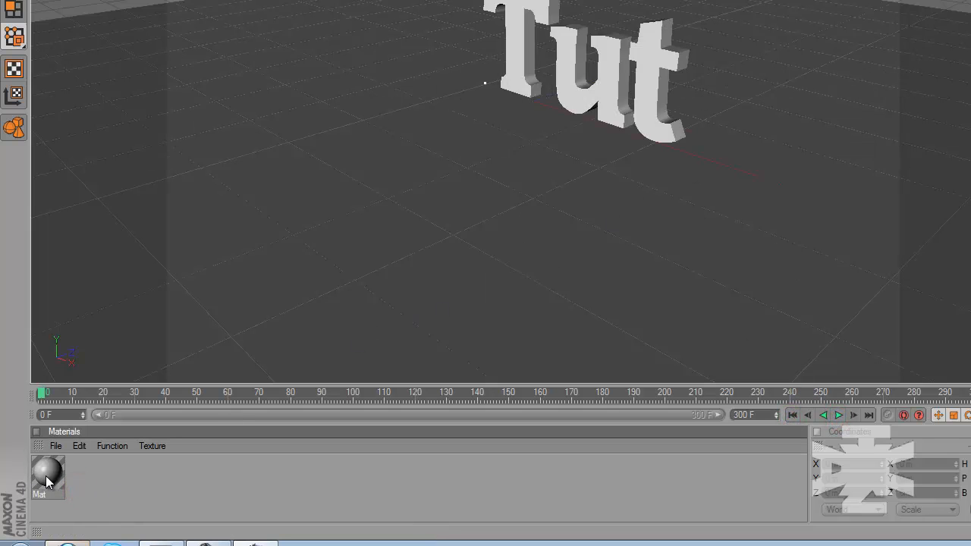
double_click(45, 476)
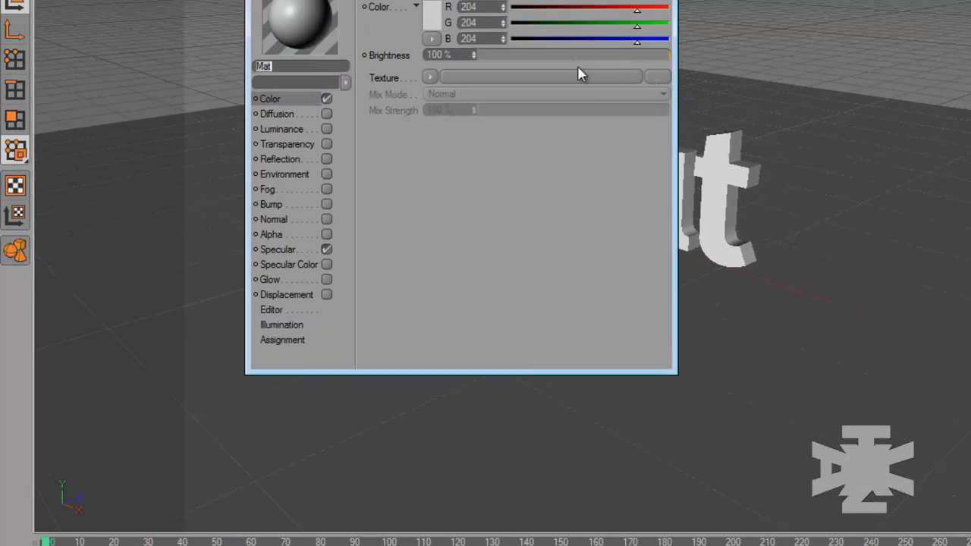
left_click(463, 92)
left_click(362, 124)
left_click_drag(362, 129, 353, 110)
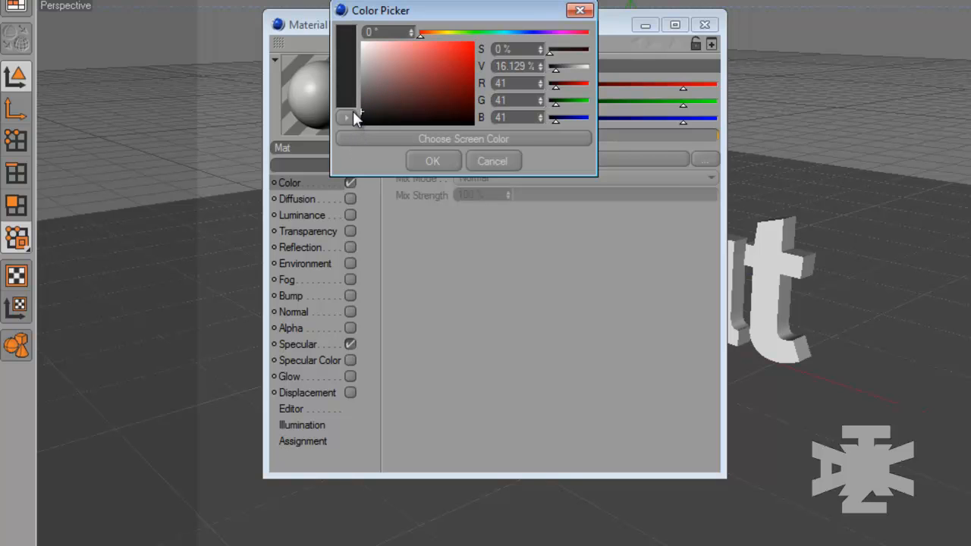
left_click(423, 160)
left_click(705, 22)
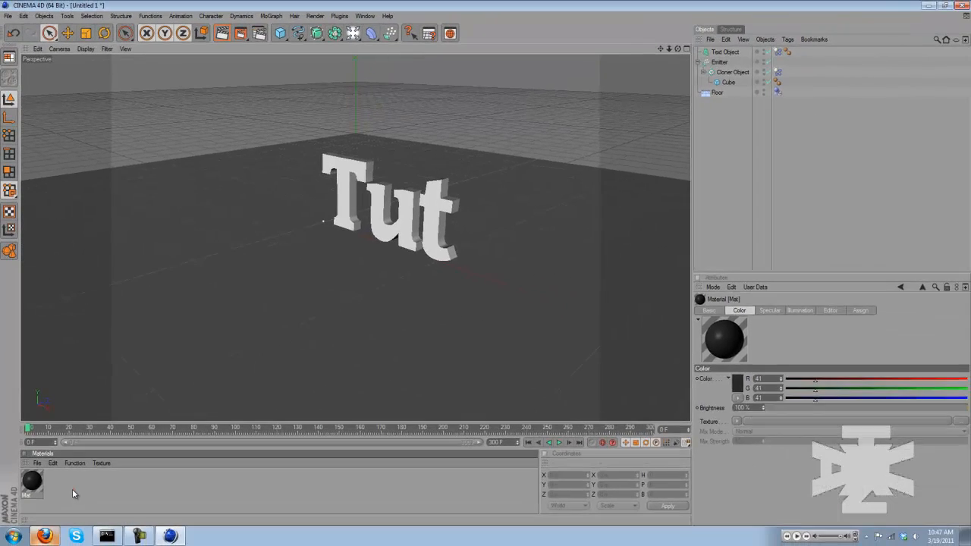
Create a second material and load a Gradient shader as its color texture
double_click(73, 491)
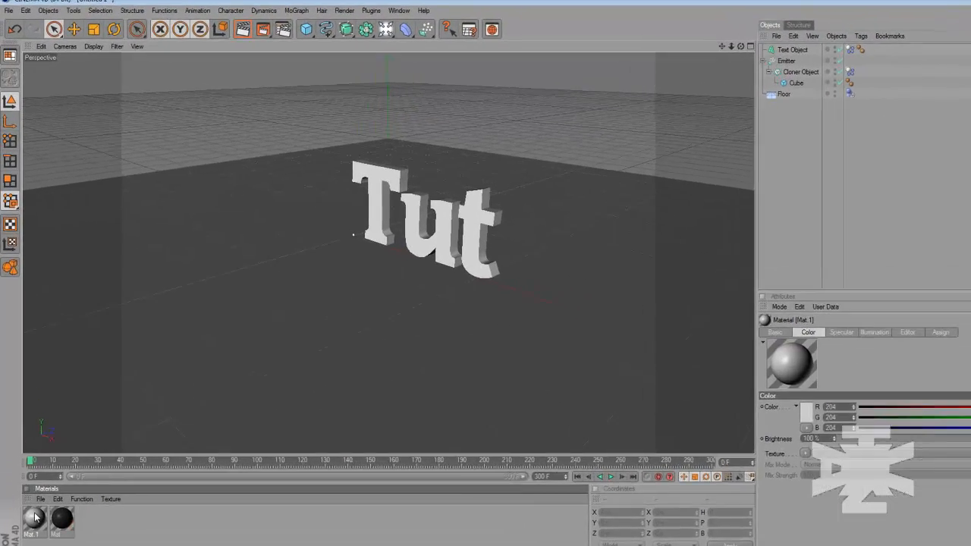
double_click(34, 517)
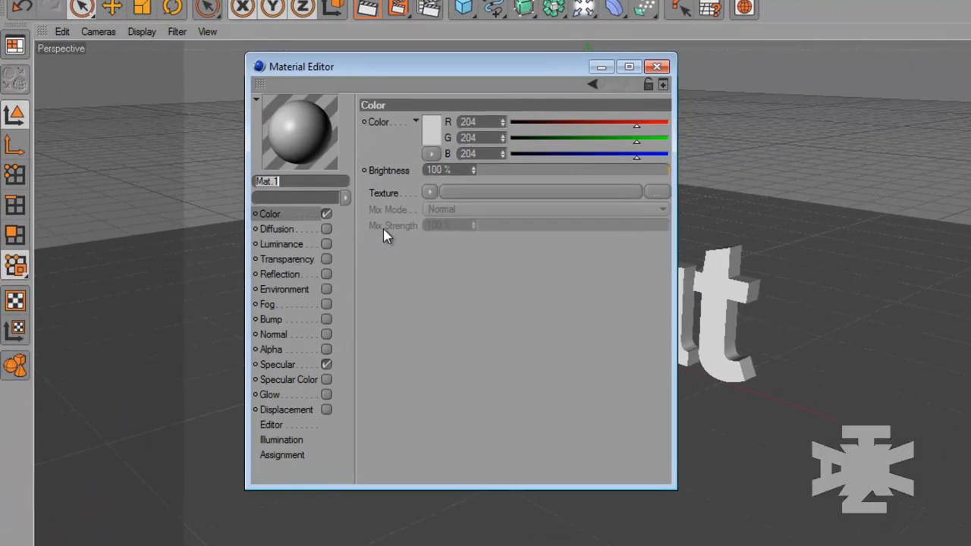
left_click(430, 193)
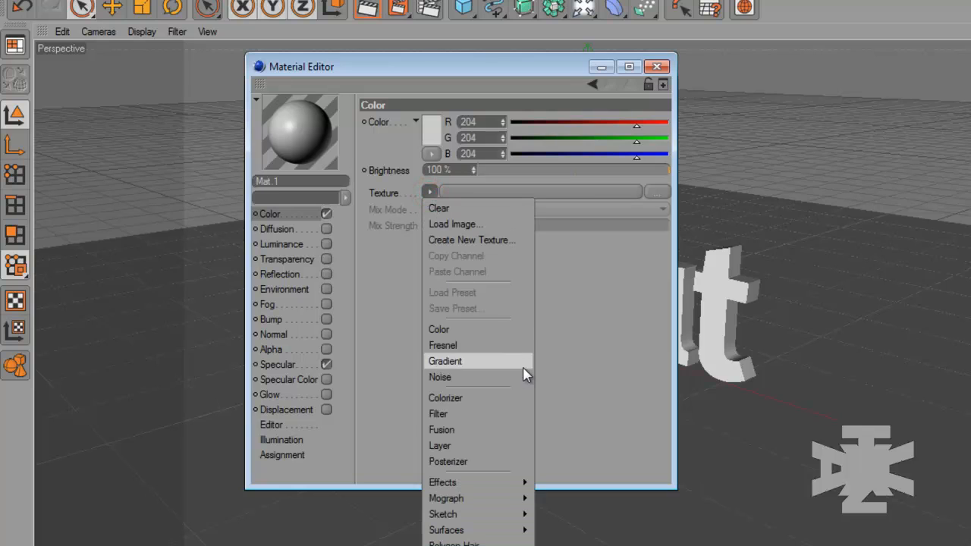
left_click(504, 356)
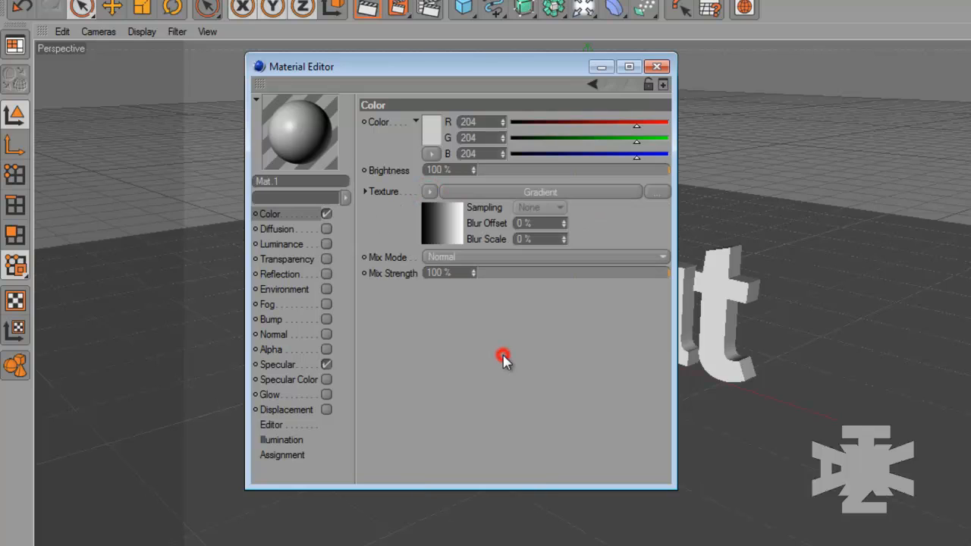
Set the start knot of the color gradient to bright green with RGB 0, 255, 42
left_click(446, 230)
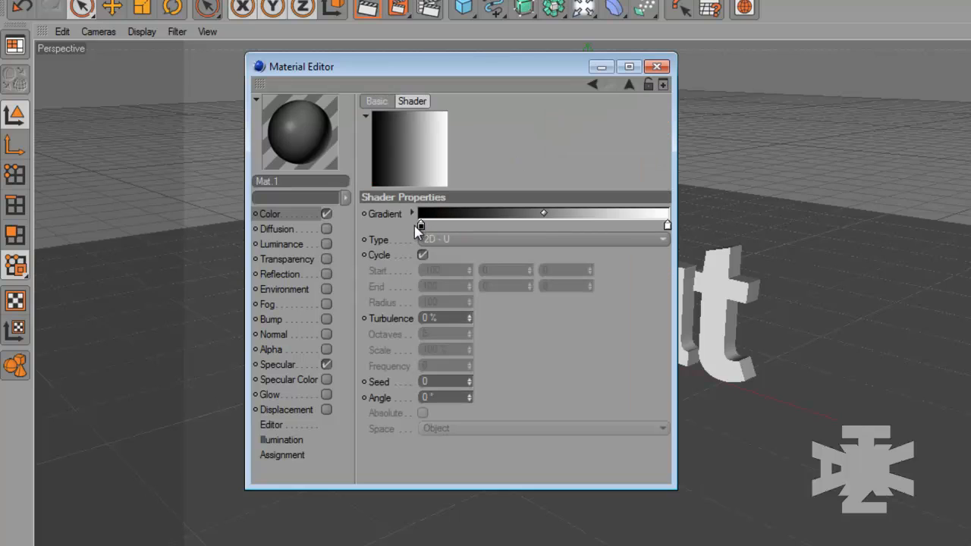
double_click(420, 225)
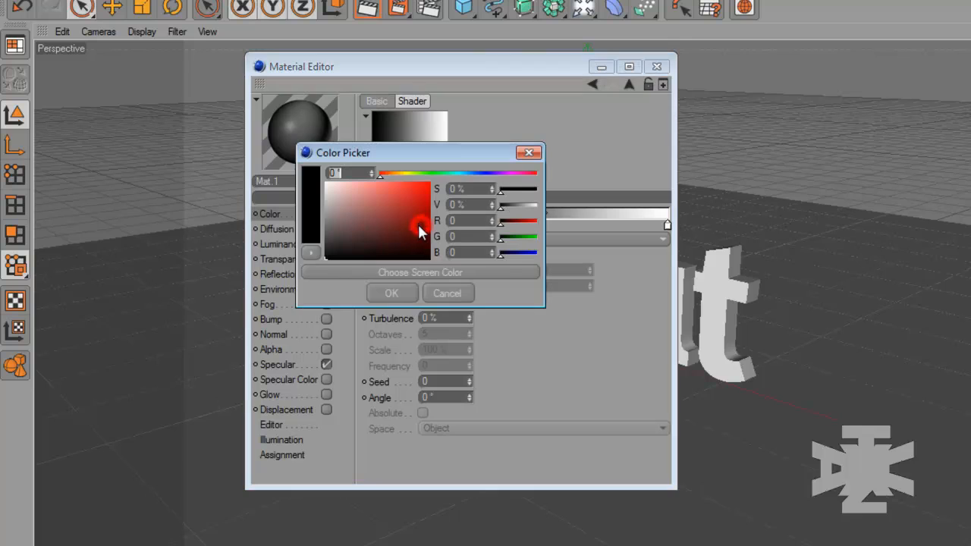
left_click_drag(424, 176, 447, 179)
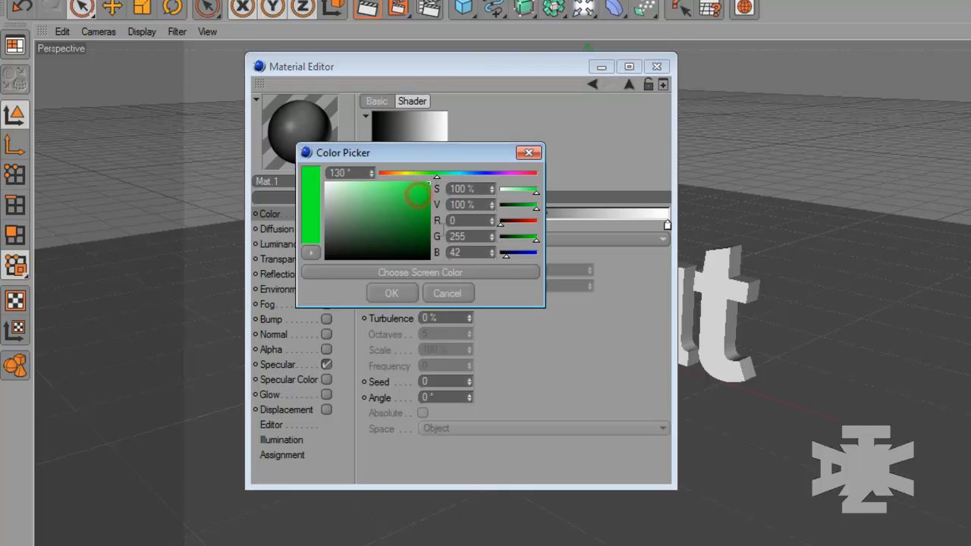
left_click(391, 293)
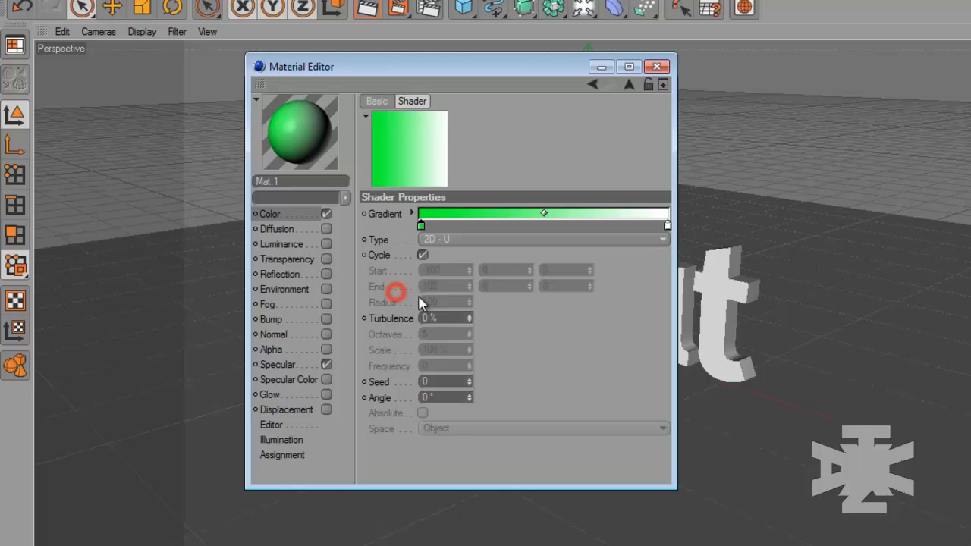
Set the end knot of the color gradient to dark green with RGB 0, 137, 27
double_click(666, 225)
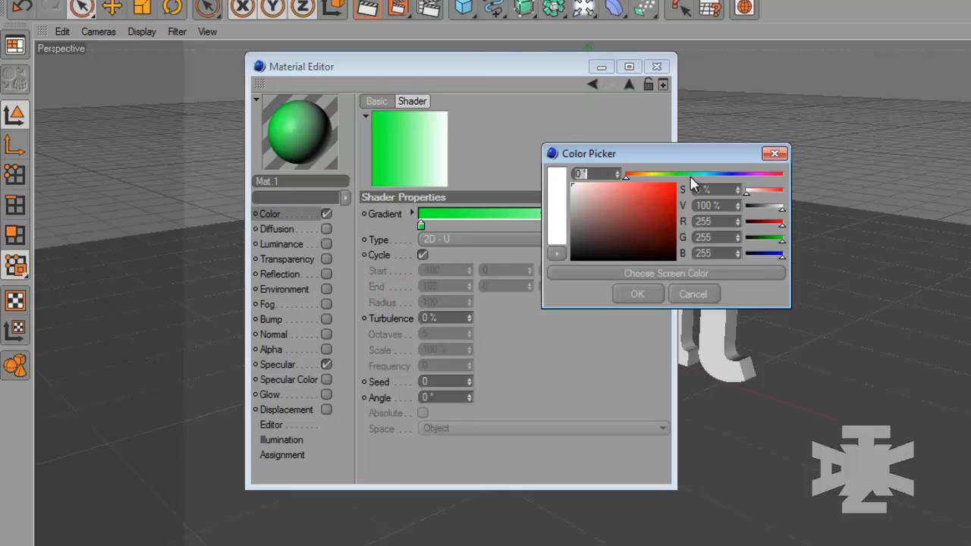
left_click_drag(693, 175, 695, 175)
left_click_drag(656, 216, 685, 220)
left_click_drag(689, 176, 686, 177)
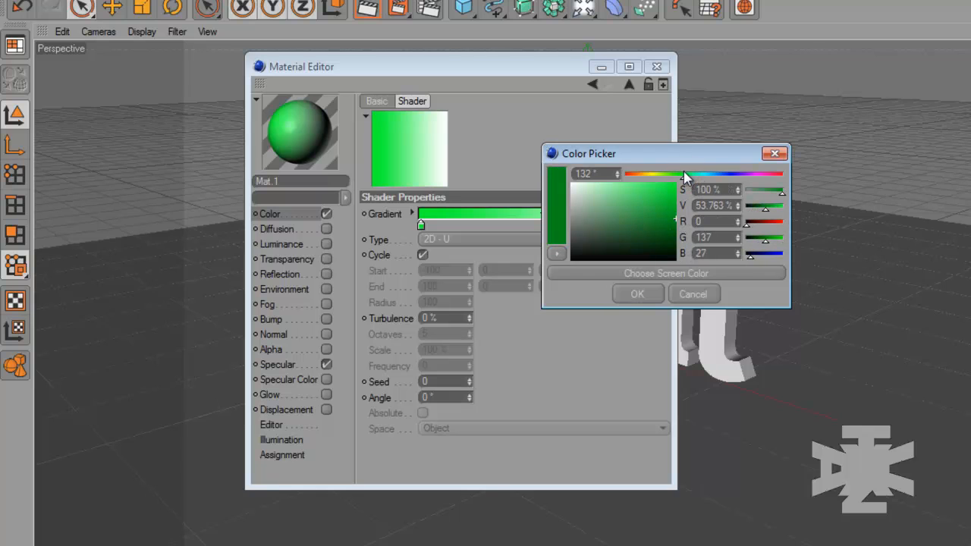
left_click(638, 295)
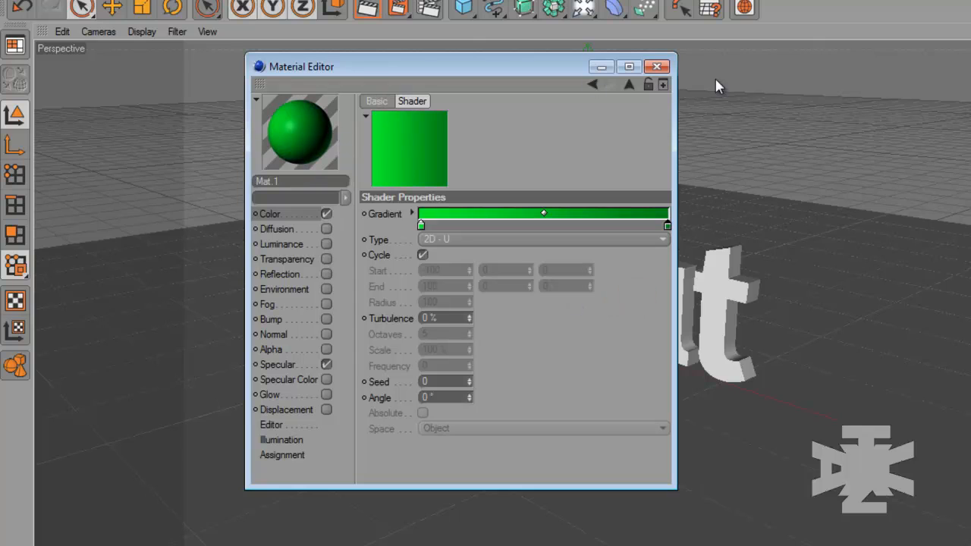
Enable the green material's Luminance channel and paste the gradient copied from the Color channel as its texture
left_click(629, 85)
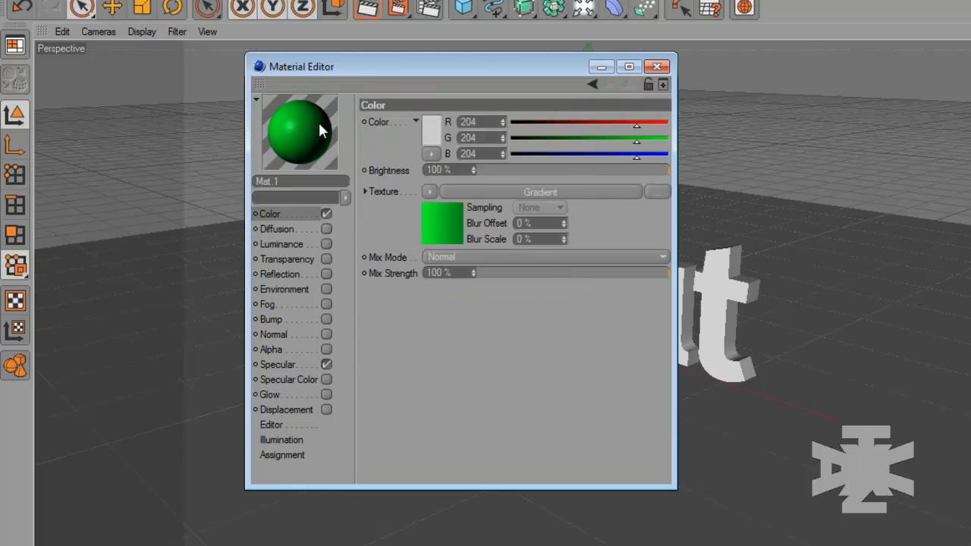
left_click(429, 192)
left_click(444, 280)
left_click(325, 244)
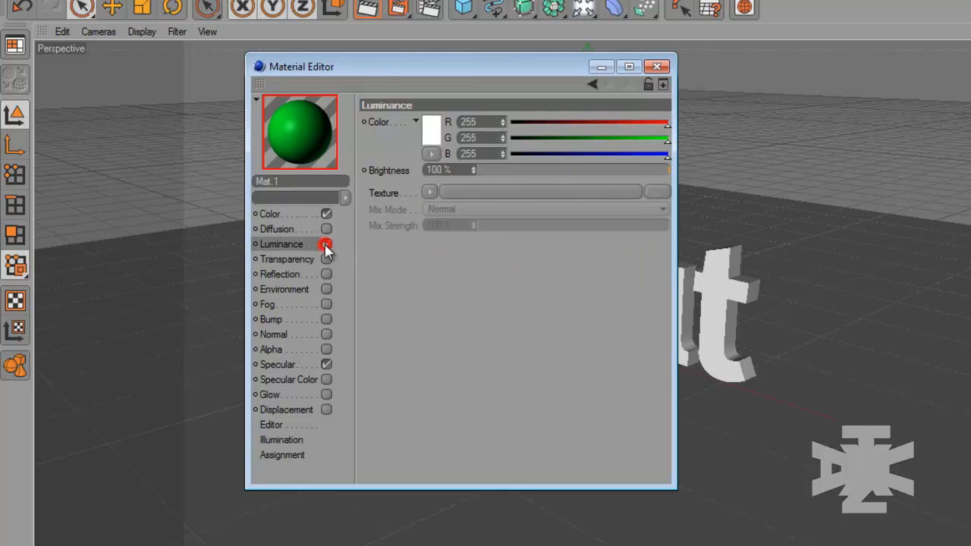
left_click(431, 192)
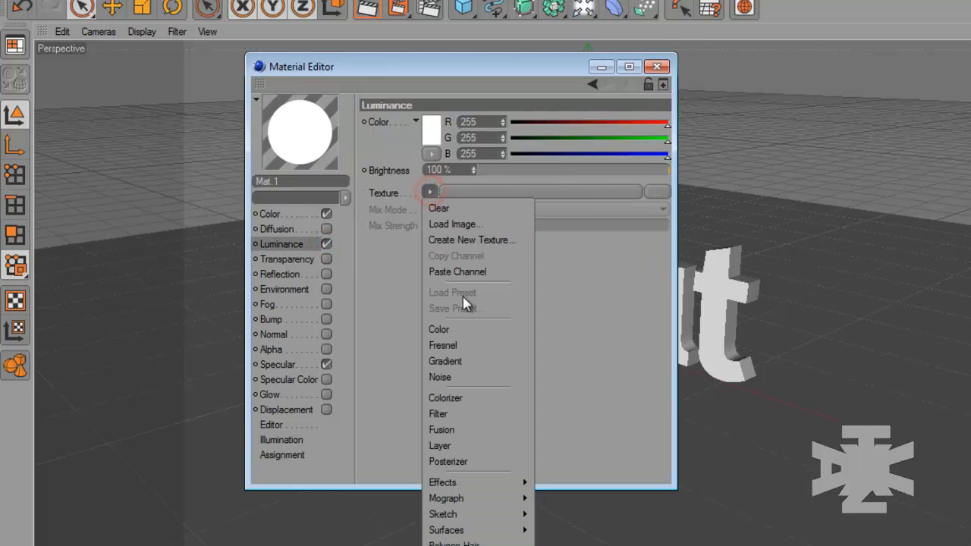
left_click(466, 269)
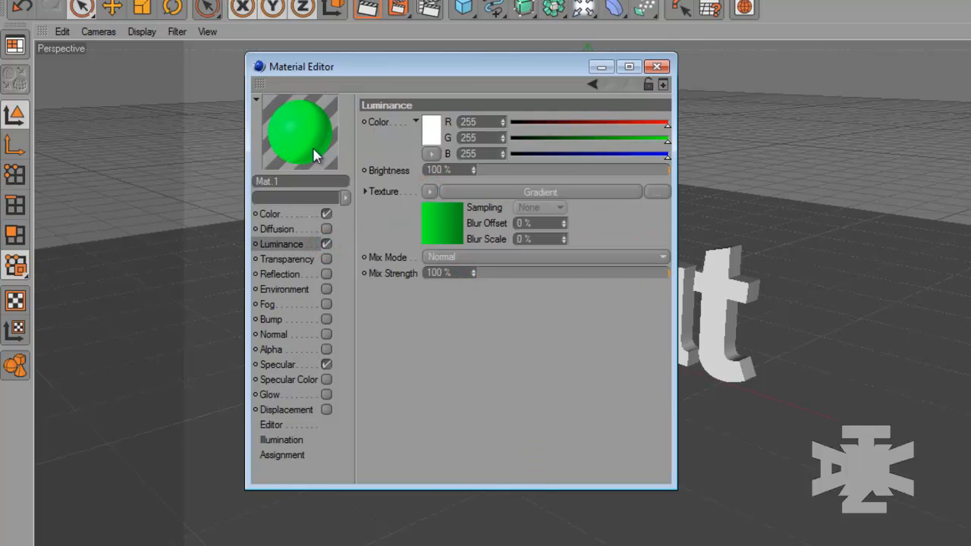
Enable Reflection on the green material with 0 % brightness and a Fresnel texture at 50 % mix strength, and close the editor
left_click(326, 275)
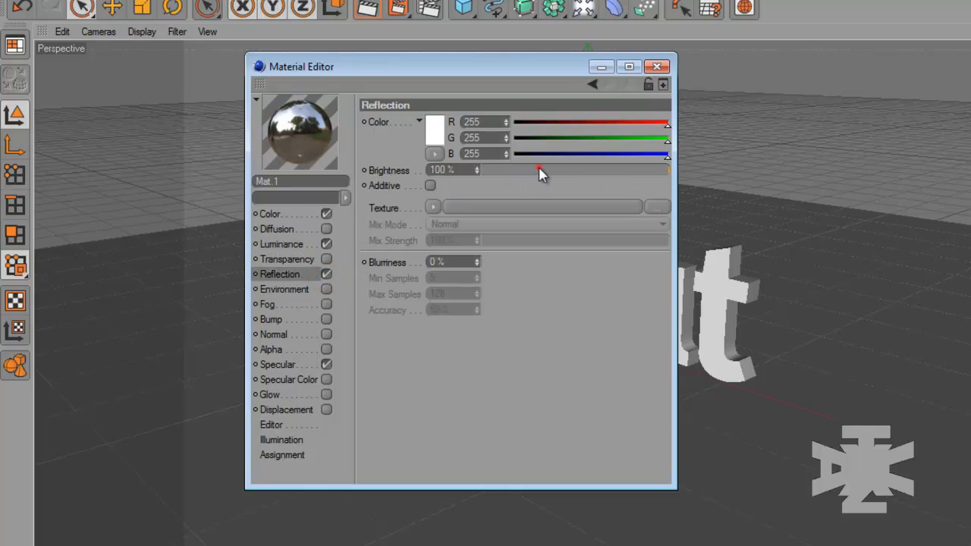
left_click_drag(539, 172, 478, 172)
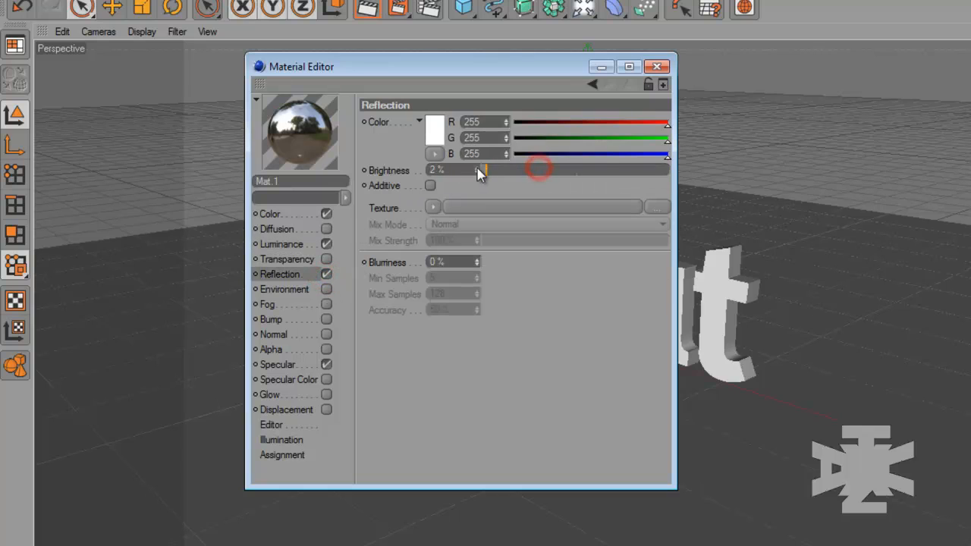
left_click(433, 209)
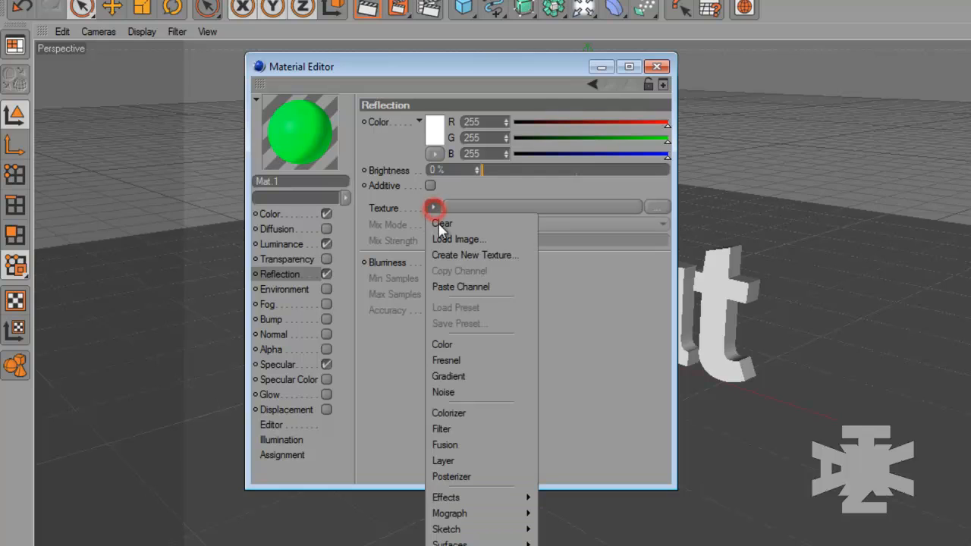
left_click(471, 363)
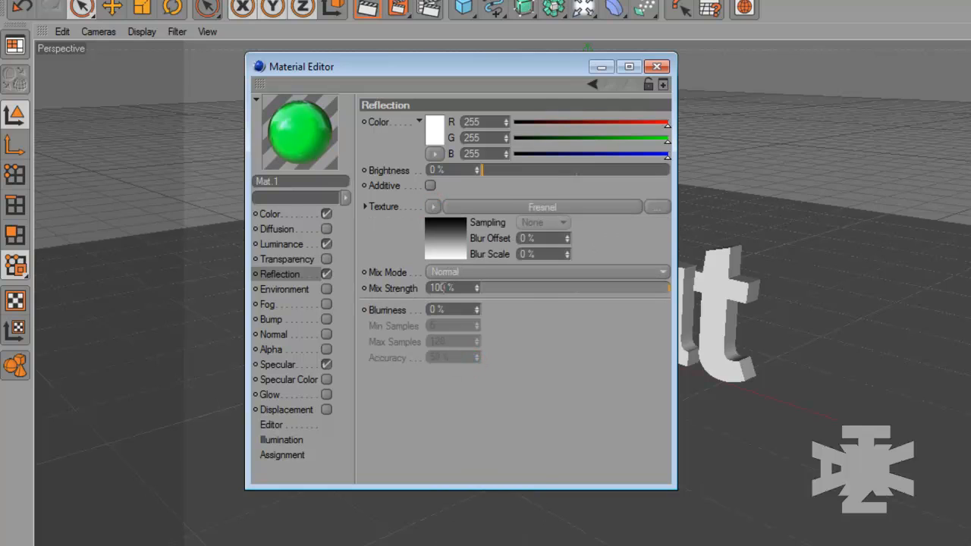
left_click(541, 289)
left_click_drag(553, 296, 577, 293)
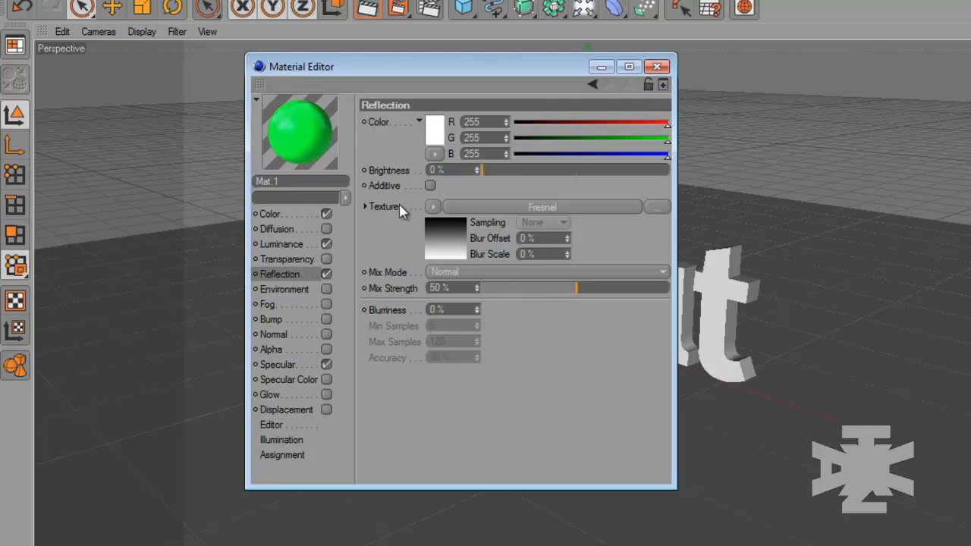
left_click(657, 67)
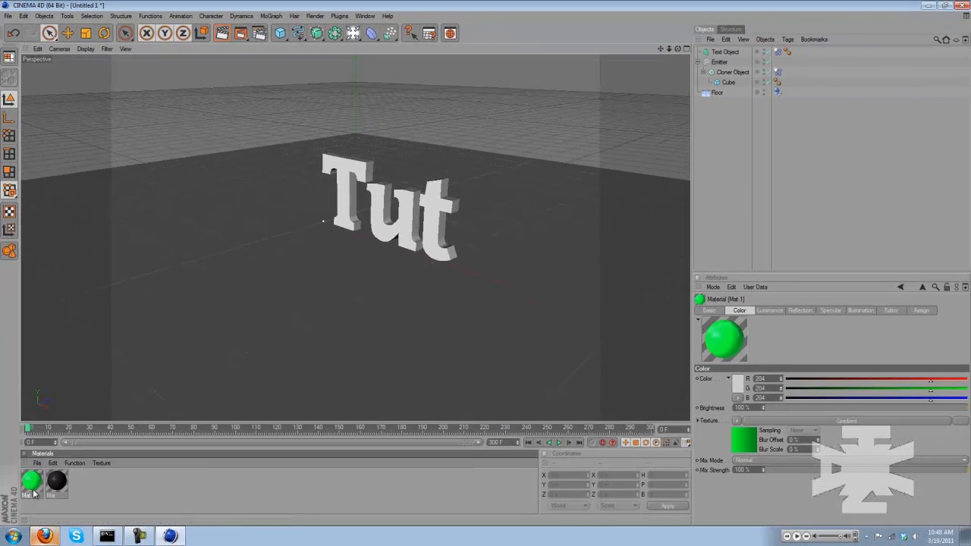
Apply the green gradient material and, on top of it, the dark grey material to the "Tut" text
left_click_drag(33, 494, 417, 224)
left_click_drag(67, 485, 485, 232)
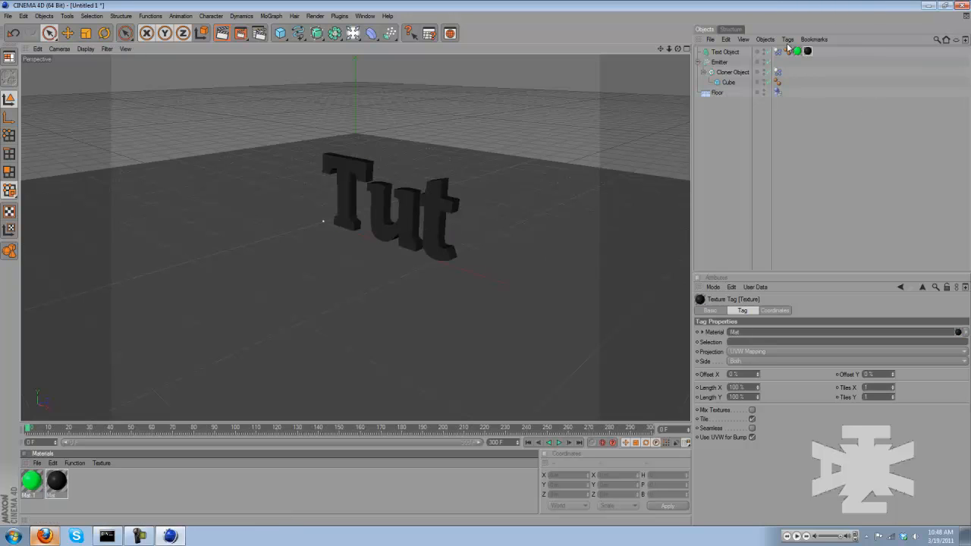
left_click(801, 129)
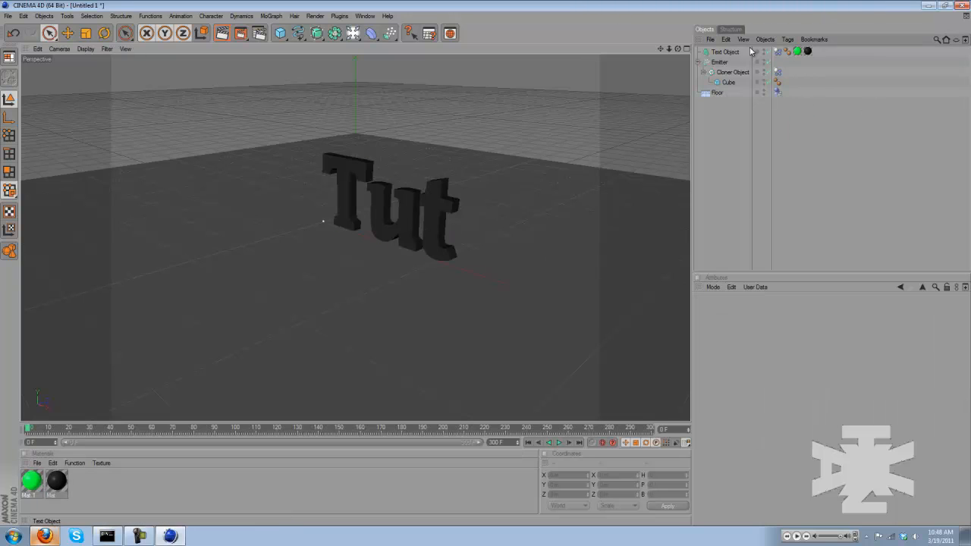
Restrict the dark grey material's texture tag on the "Tut" text to the selection C1
left_click(809, 52)
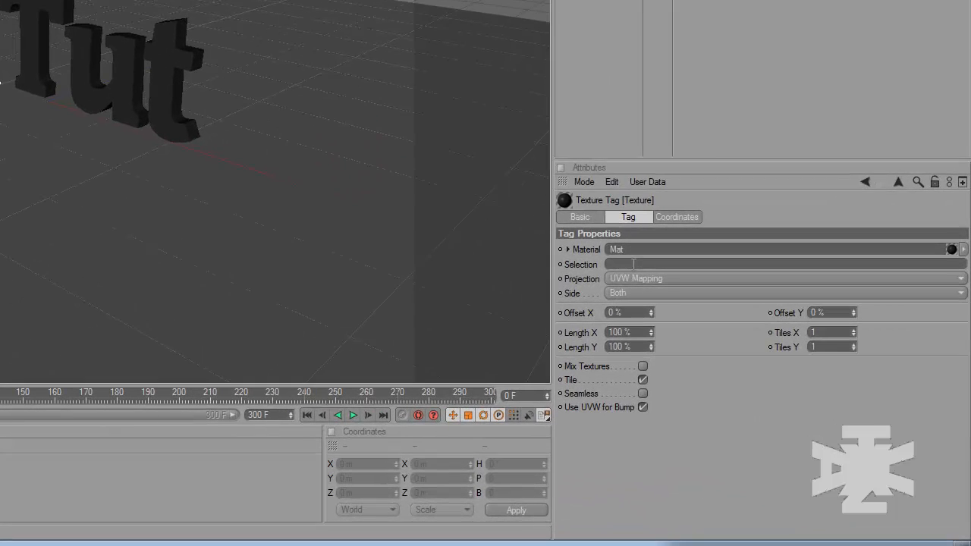
left_click(615, 263)
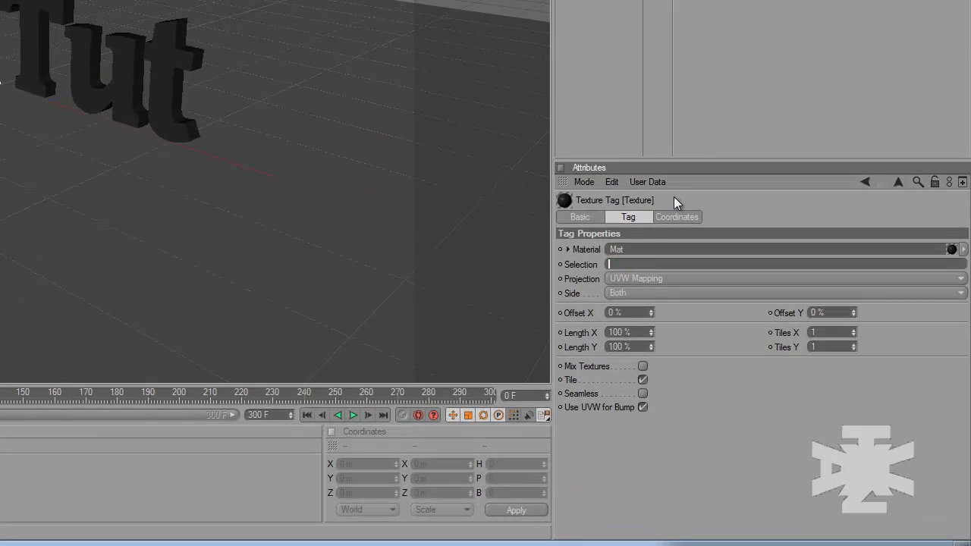
type("C1")
left_click(600, 70)
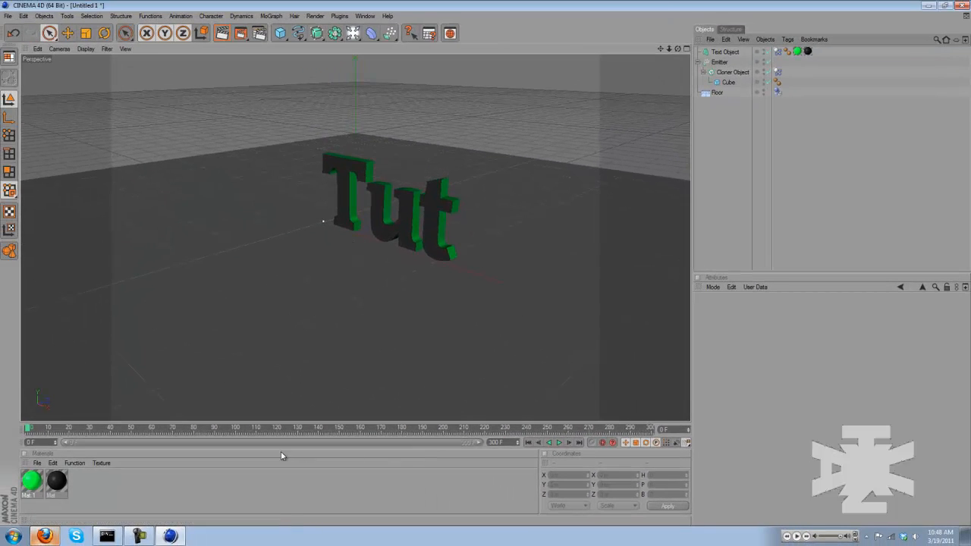
Add the Ambient Occlusion effect to the scene's render settings
left_click_drag(678, 50, 486, 267)
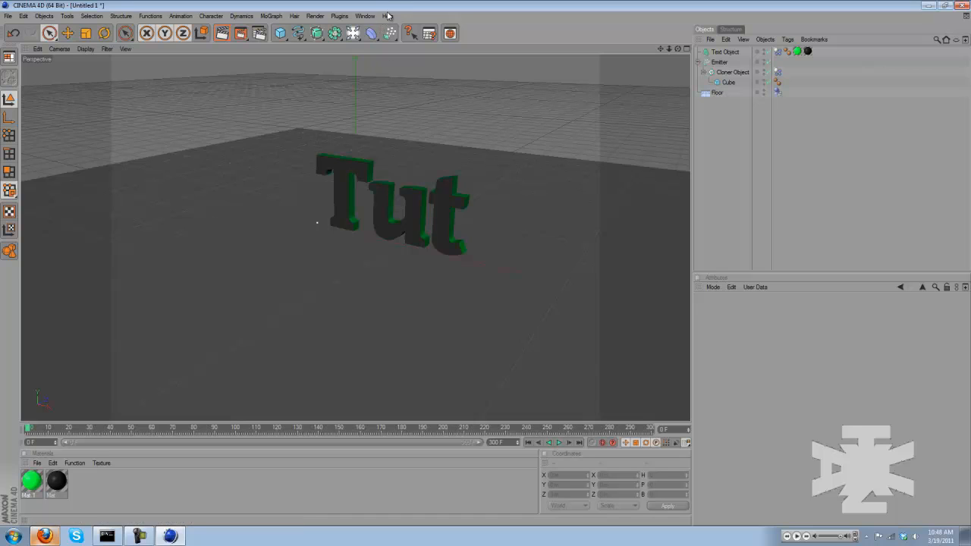
left_click(318, 16)
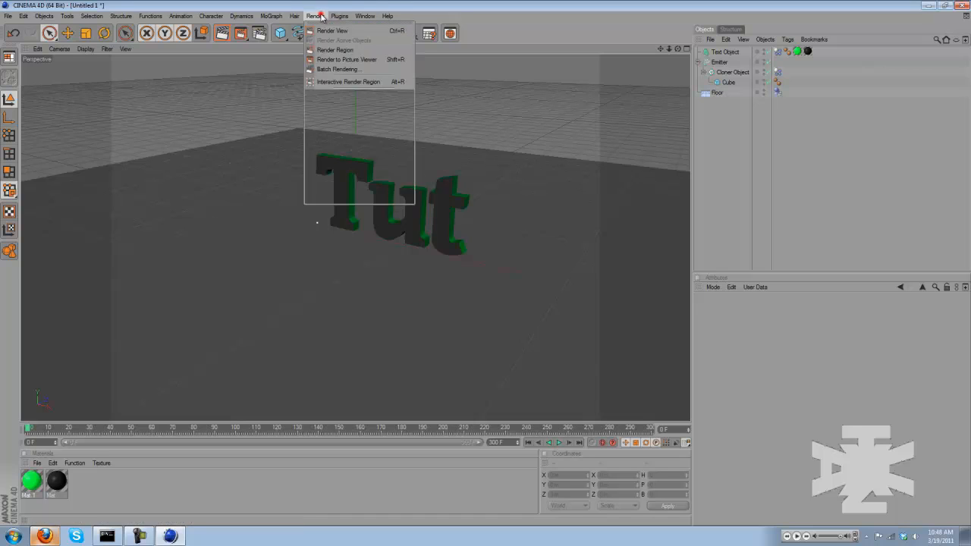
left_click(371, 110)
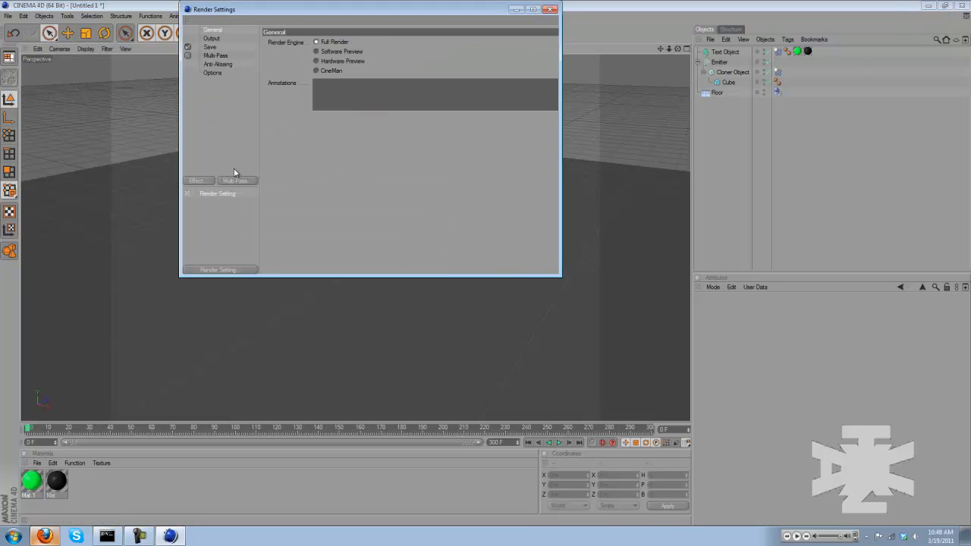
left_click(202, 183)
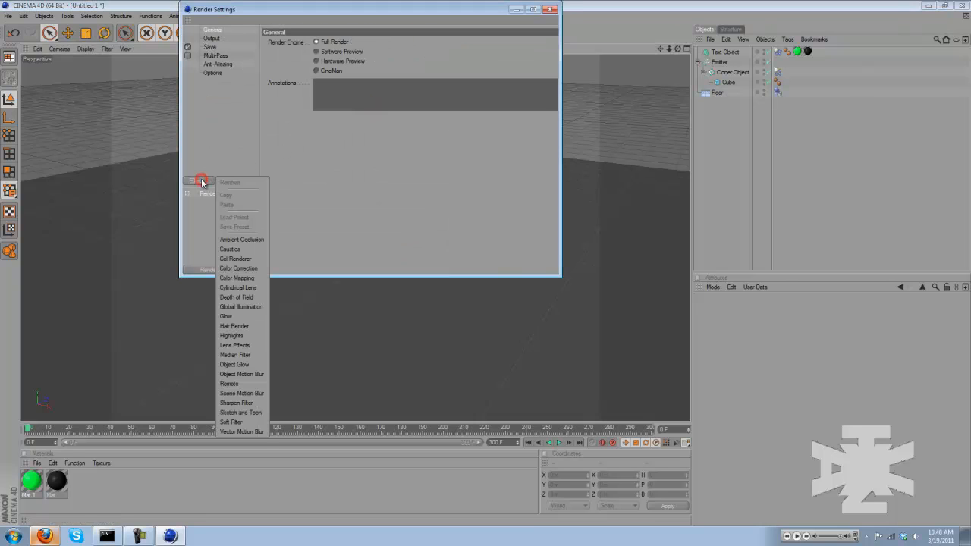
left_click(253, 234)
Set the Ambient Occlusion minimum ray length to 250 m and contrast to 40 %, and close the render settings
double_click(357, 79)
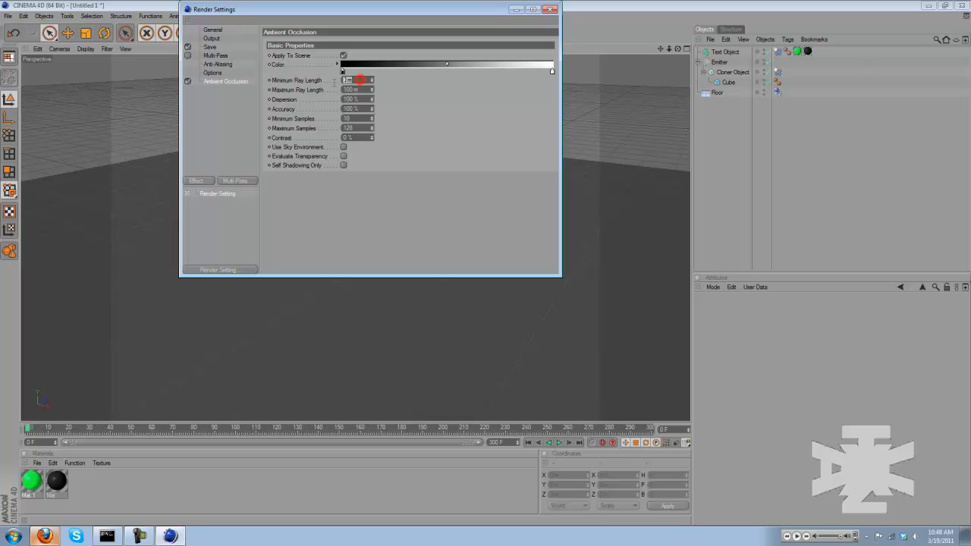
type("250")
key("Return")
double_click(354, 138)
type("40")
key("Return")
left_click(550, 10)
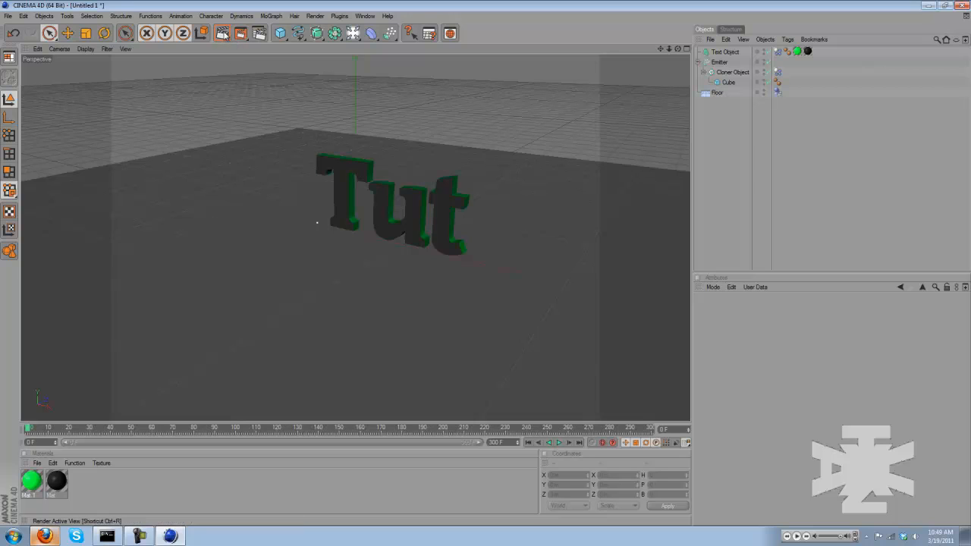
Render the perspective view as a preview, and play the falling-cube simulation from frame 0 to about frame 221
left_click(223, 34)
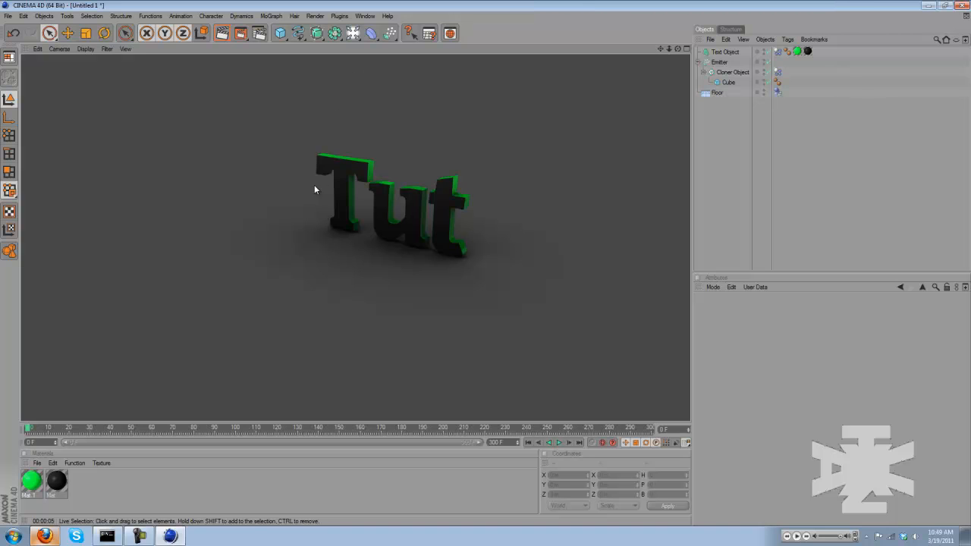
left_click(563, 270)
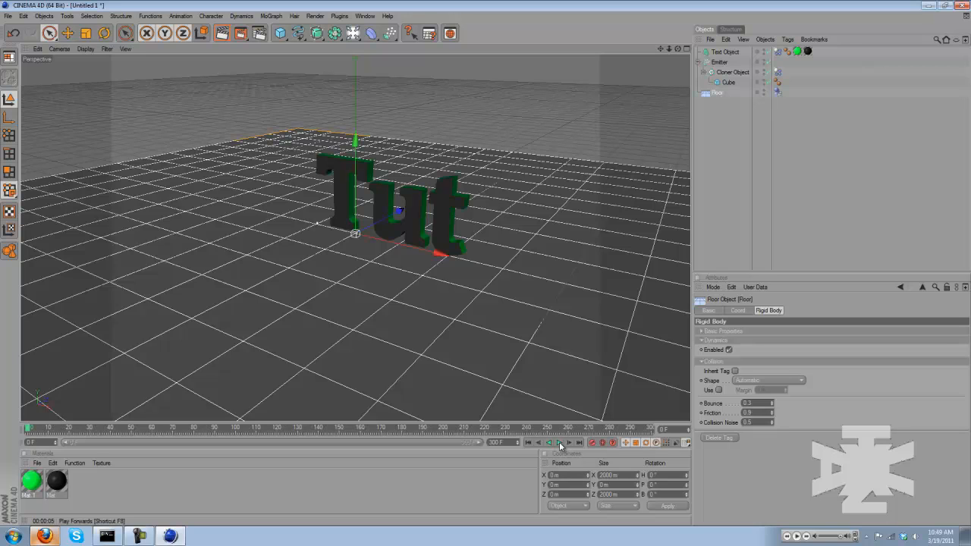
left_click(559, 444)
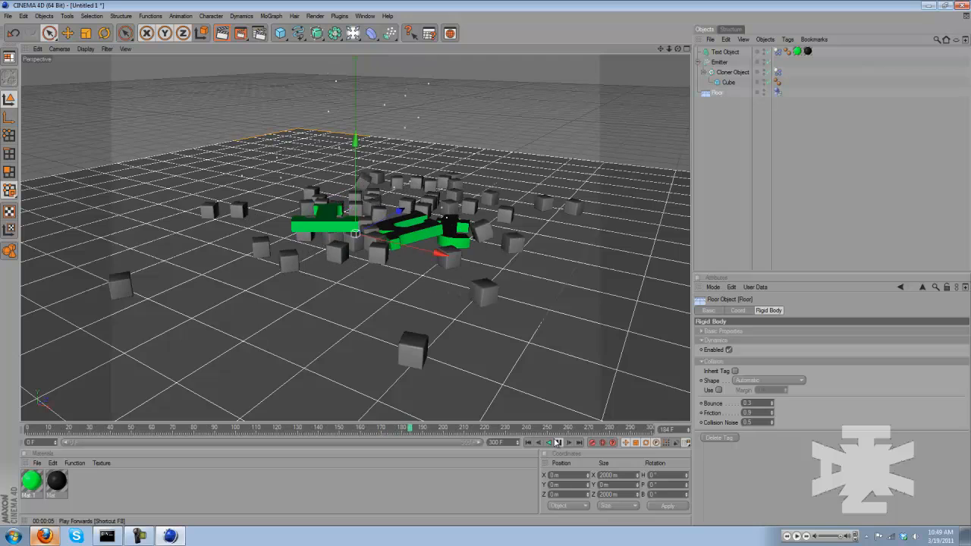
left_click(558, 442)
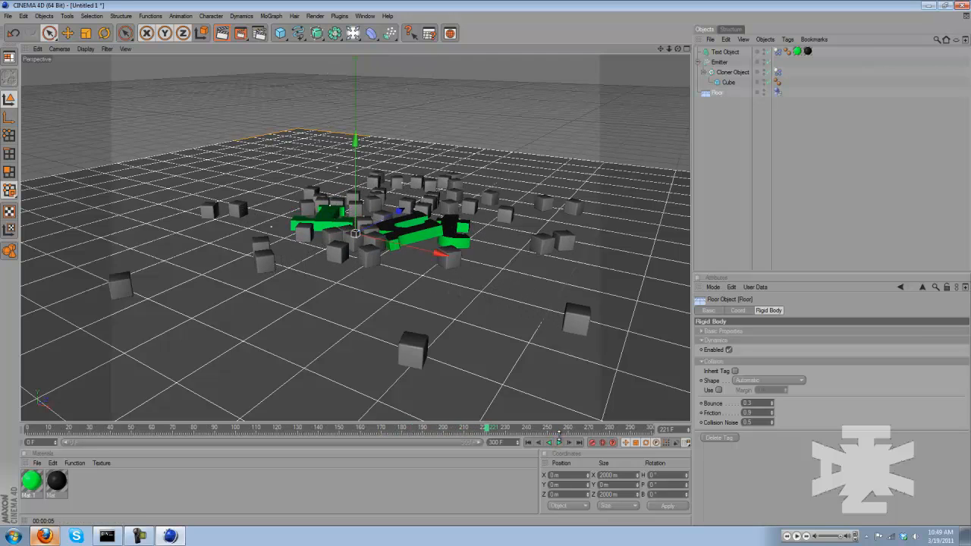